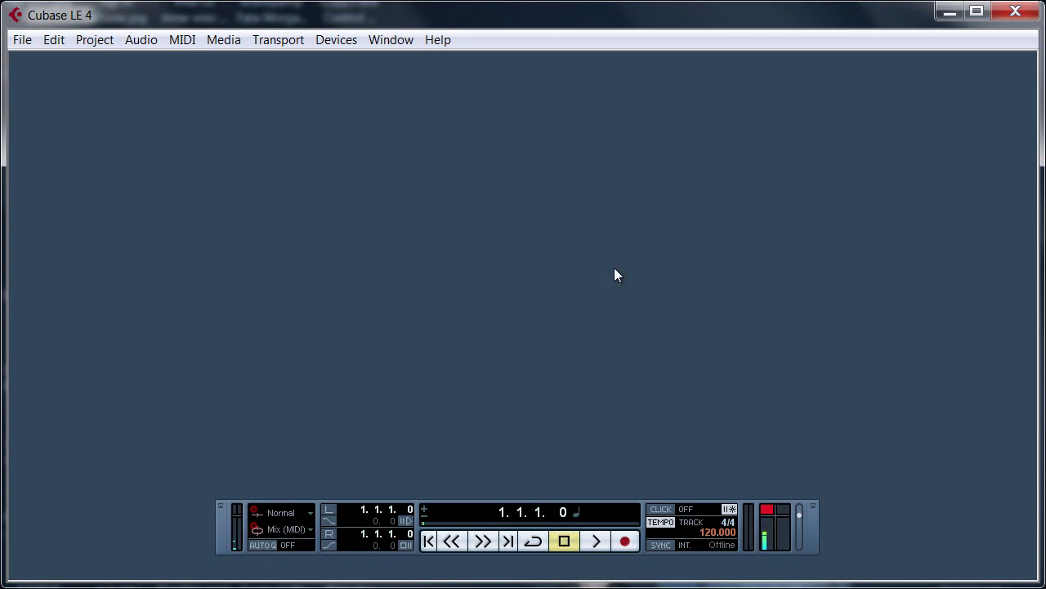
{"action": "left_click", "coordinate": [442, 40]}
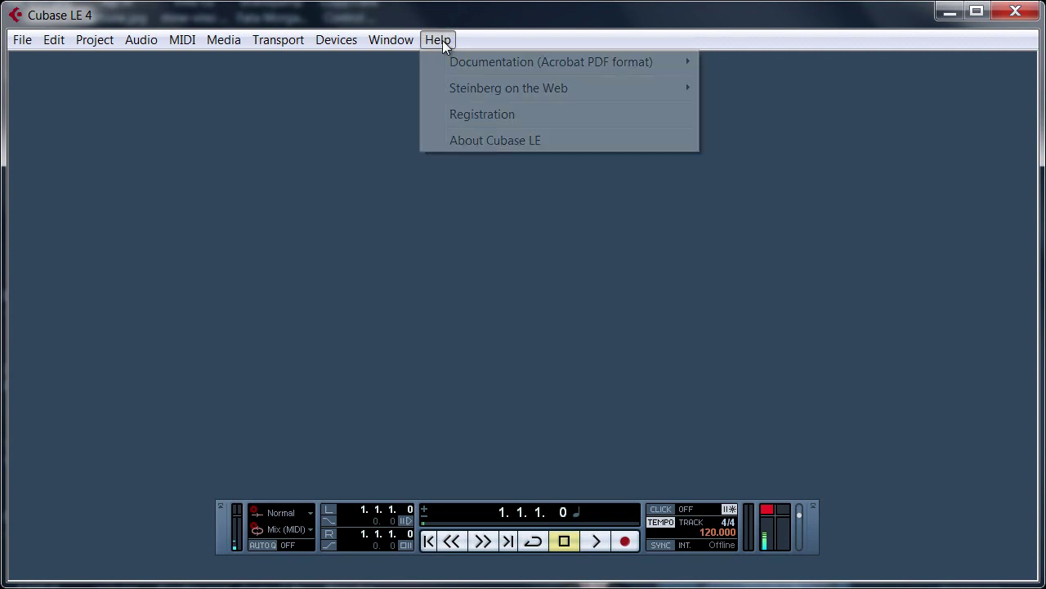
{"action": "left_click", "coordinate": [488, 142]}
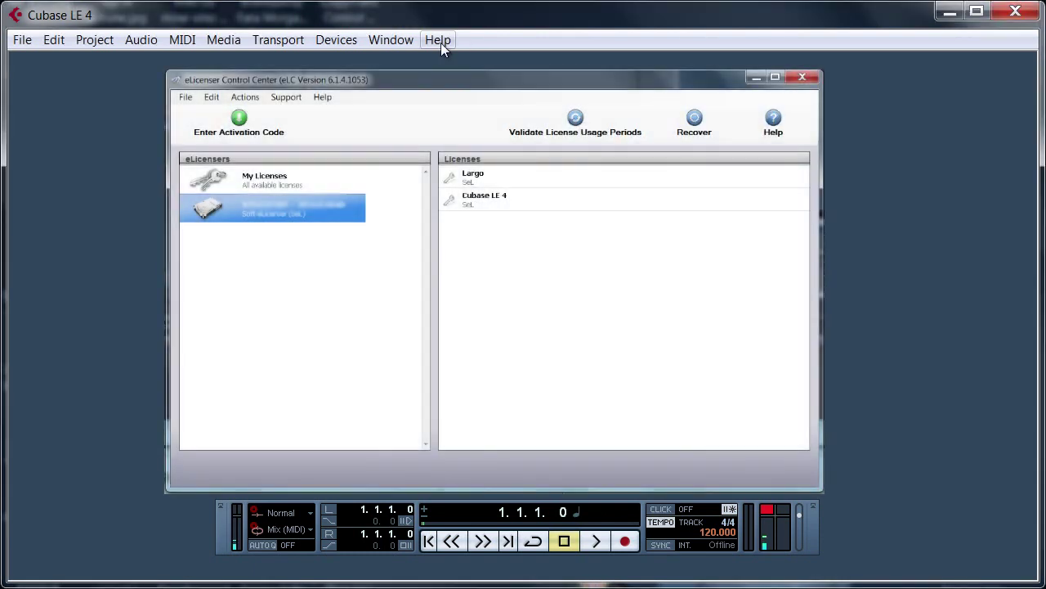
{"action": "left_click", "coordinate": [440, 43]}
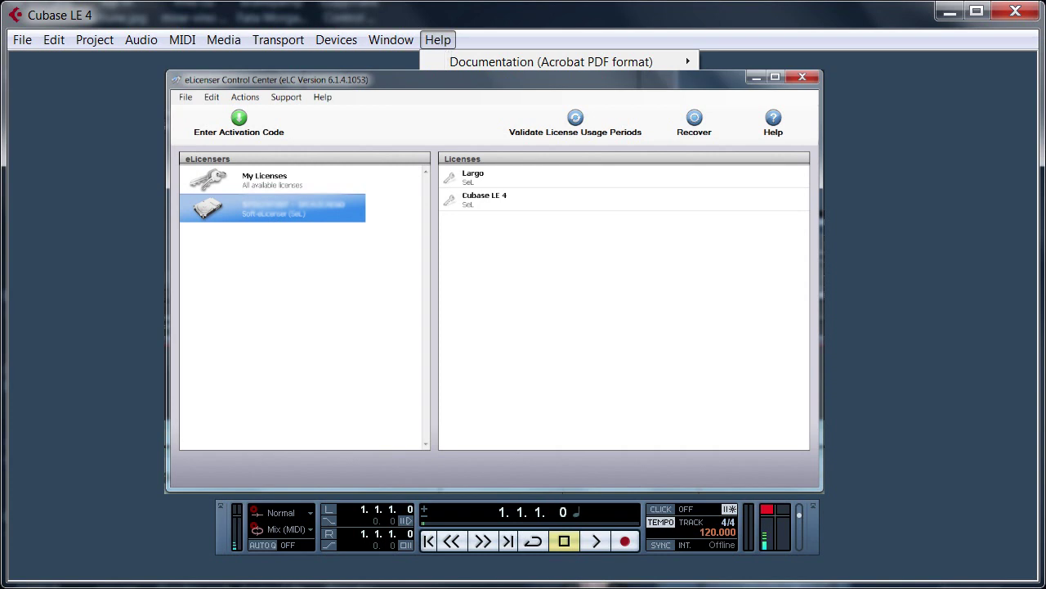
{"action": "left_click", "coordinate": [470, 16]}
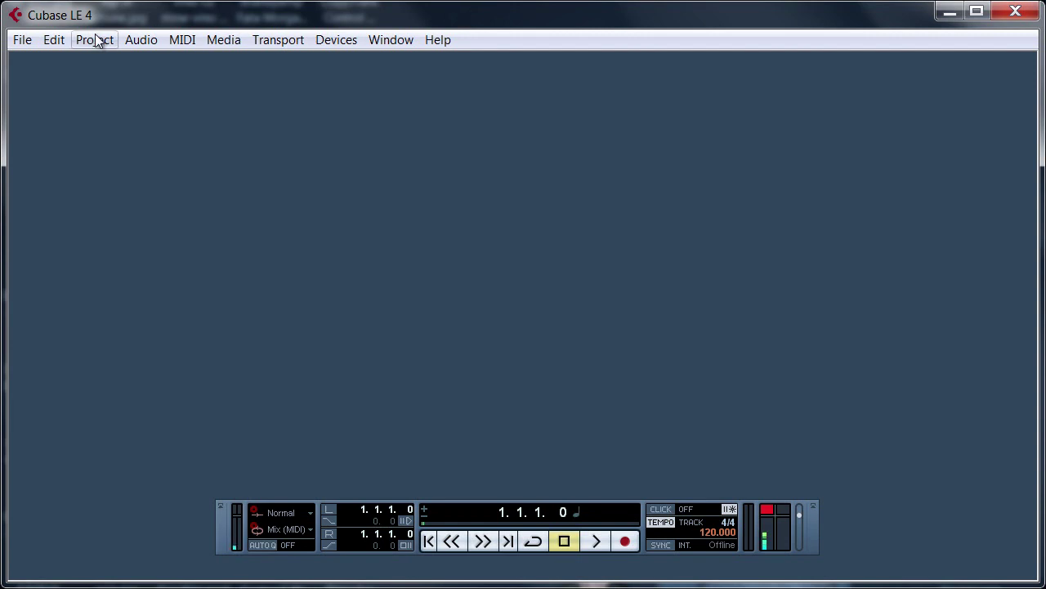
{"action": "left_click", "coordinate": [53, 39]}
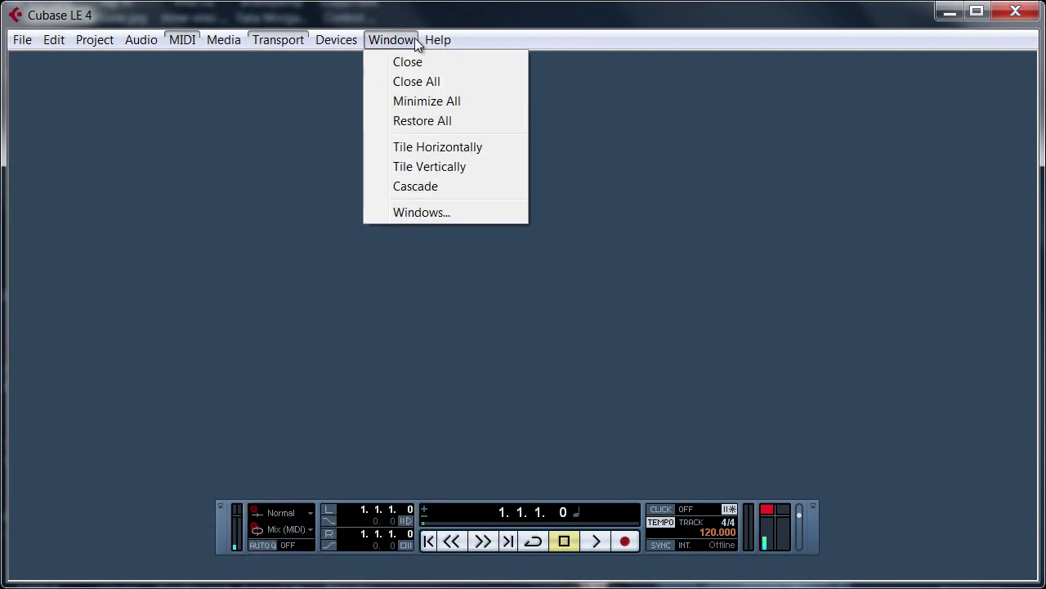
{"action": "left_click", "coordinate": [459, 13]}
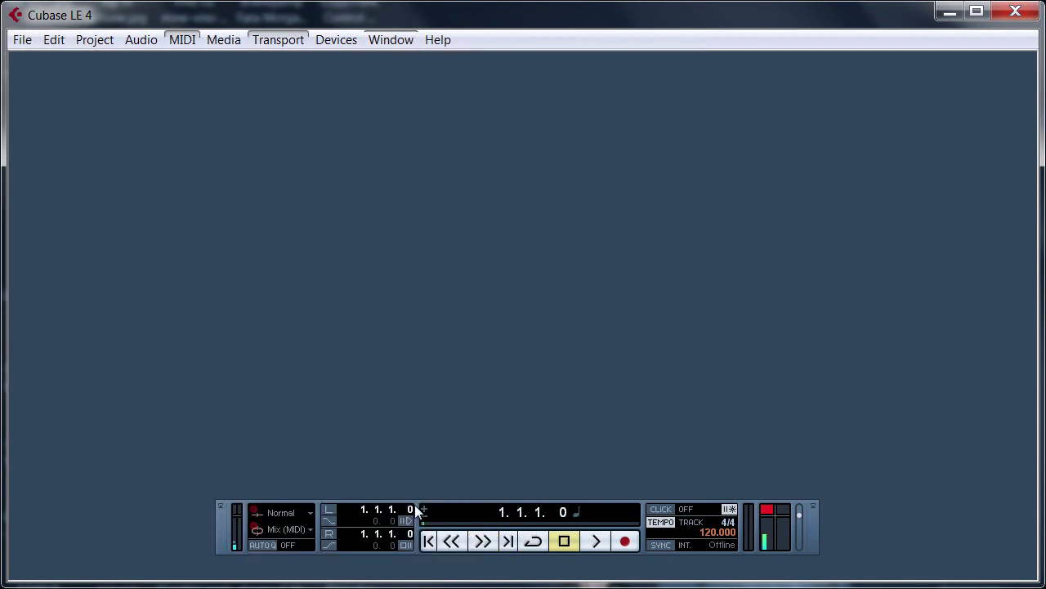
Reposition the floating transport panel slightly further left in the empty workspace.
{"action": "left_click_drag", "start_coordinate": [418, 503], "coordinate": [407, 504]}
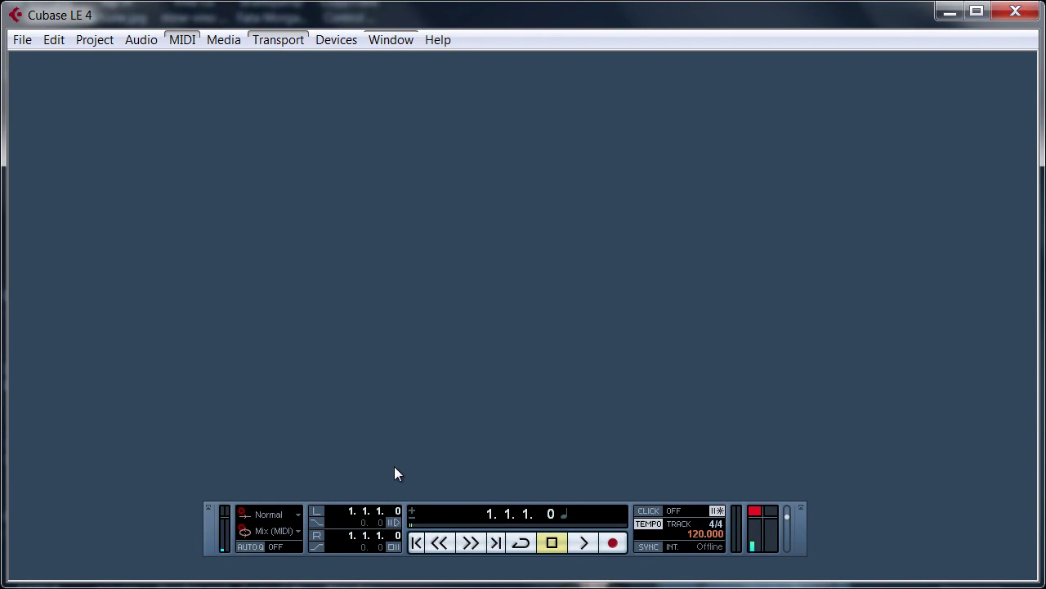
{"action": "left_click", "coordinate": [274, 44]}
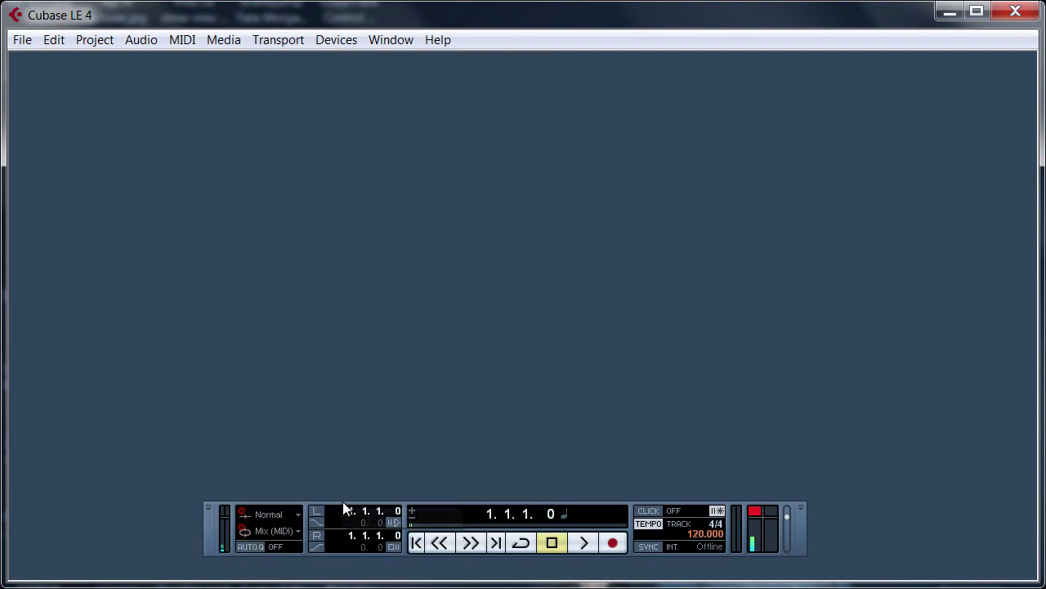
{"action": "left_click_drag", "start_coordinate": [344, 504], "coordinate": [325, 504]}
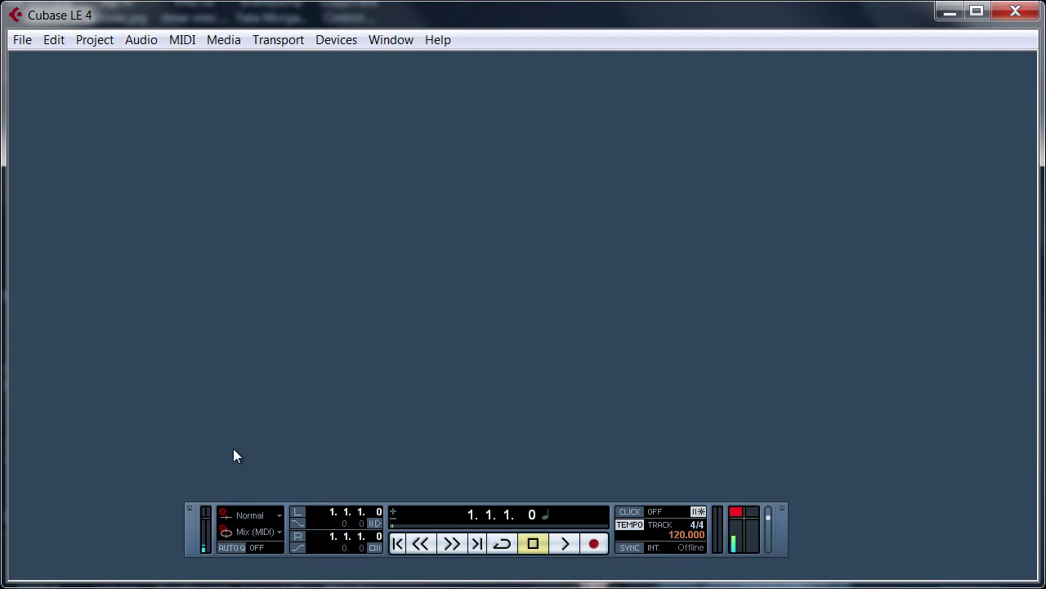
Create a new project from the Empty template in the Nature VSTi folder and maximize its project window.
{"action": "left_click", "coordinate": [23, 41]}
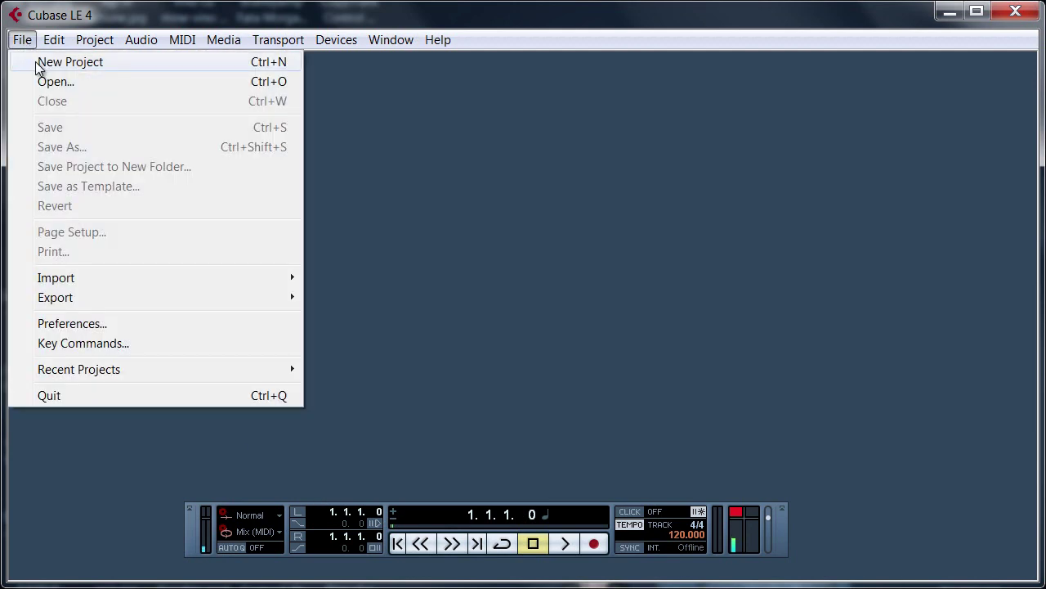
{"action": "left_click", "coordinate": [71, 62]}
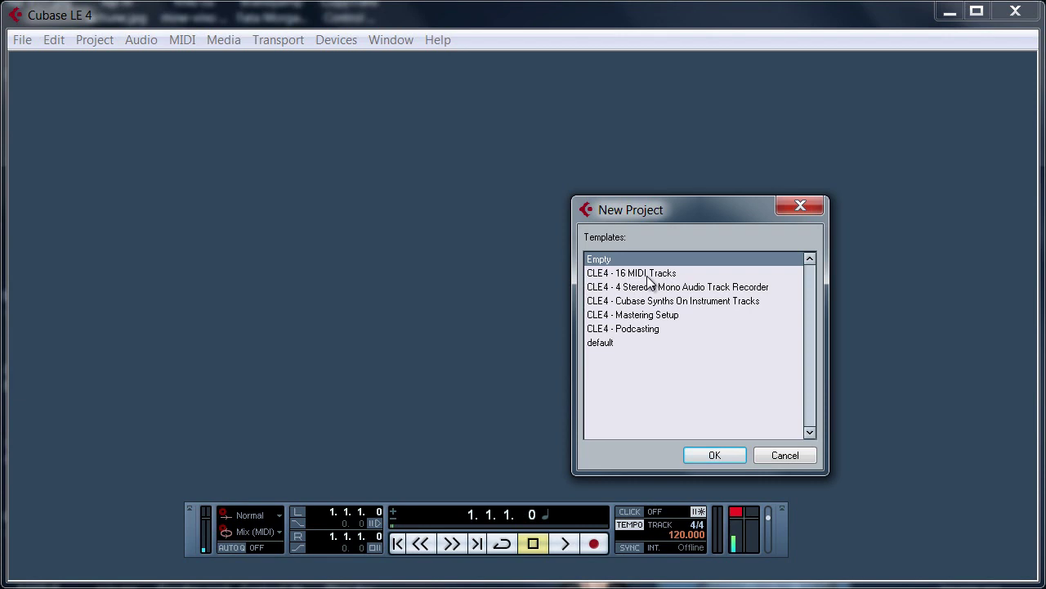
{"action": "left_click", "coordinate": [714, 457]}
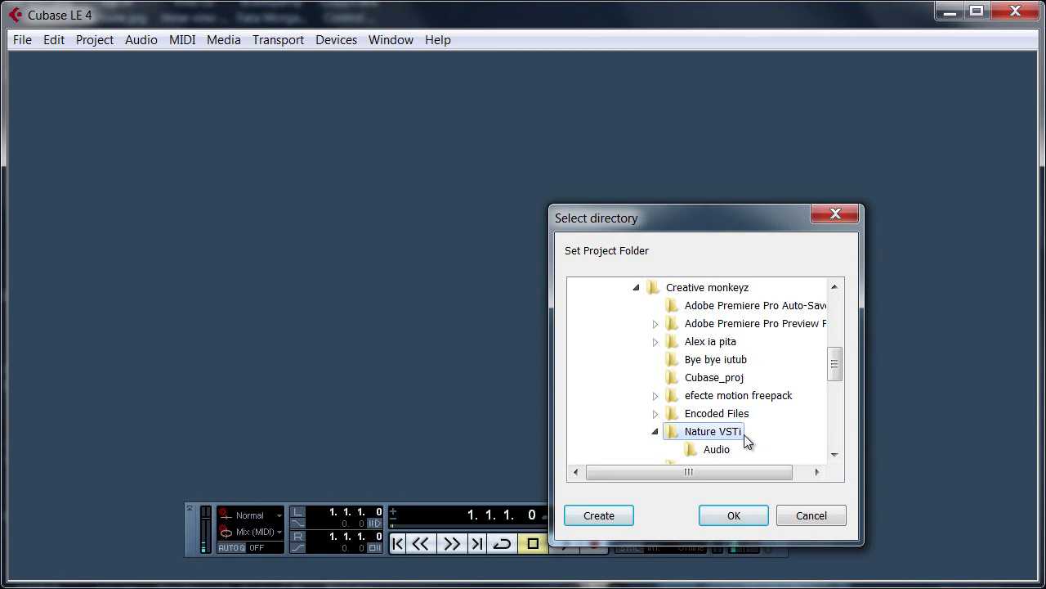
{"action": "left_click", "coordinate": [734, 515]}
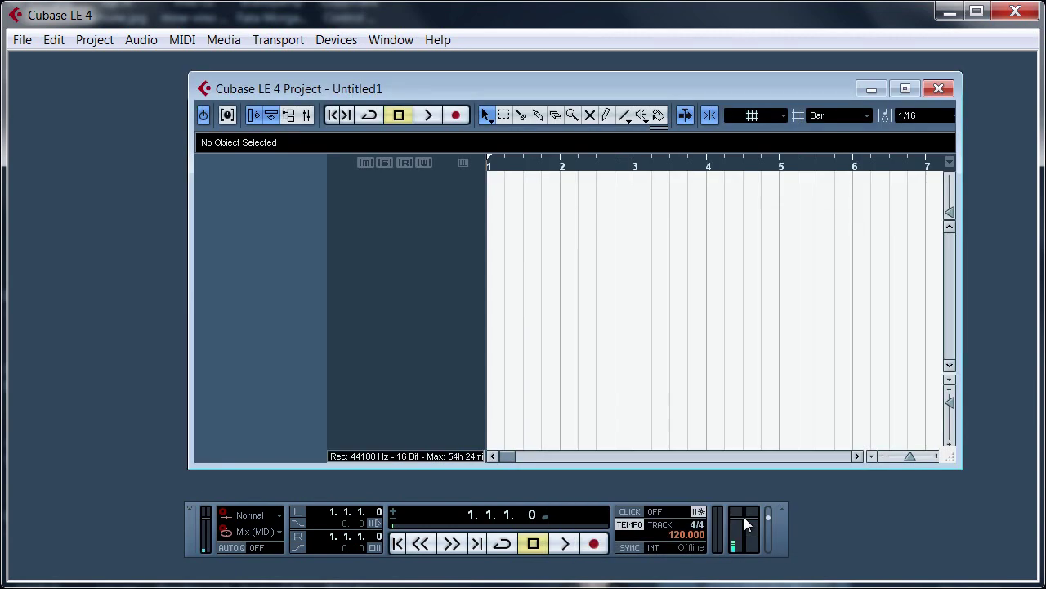
{"action": "double_click", "coordinate": [508, 87]}
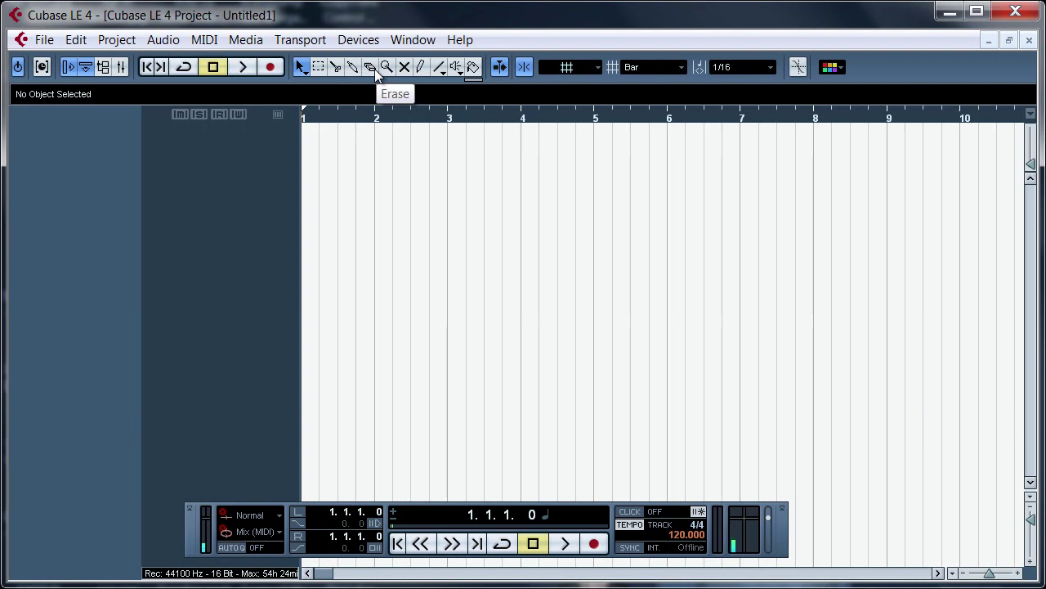
Add one stereo audio track to the project and increase its height in the track list.
{"action": "right_click", "coordinate": [185, 144]}
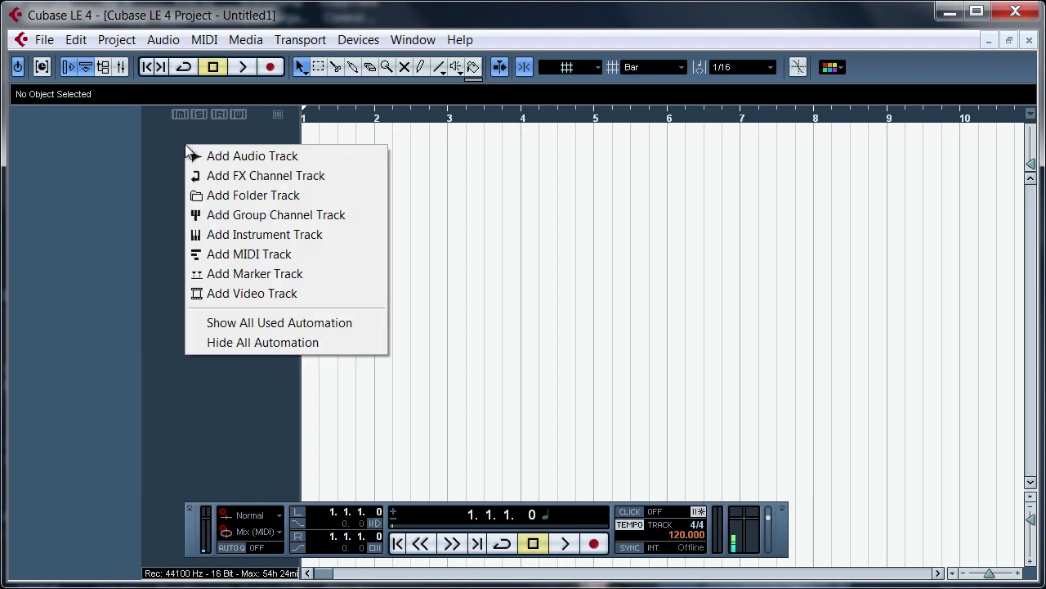
{"action": "left_click", "coordinate": [255, 158]}
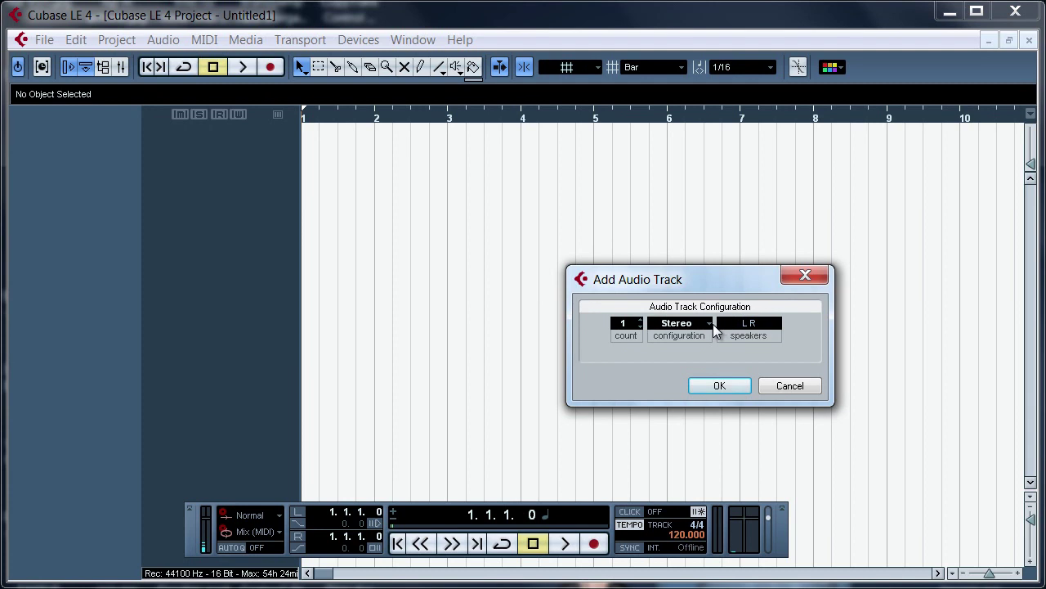
{"action": "left_click", "coordinate": [720, 385]}
{"action": "left_click_drag", "start_coordinate": [184, 154], "coordinate": [175, 204]}
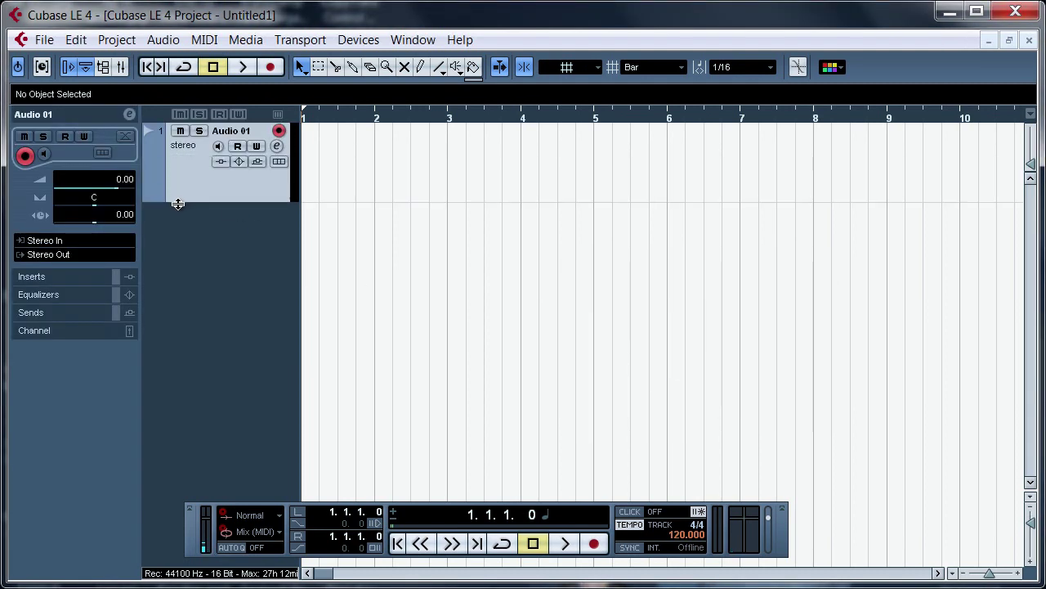
Record a short take on the Audio 01 track from bar 1 to just past bar 4, and make the track taller.
{"action": "left_click", "coordinate": [278, 133]}
{"action": "left_click", "coordinate": [279, 134]}
{"action": "left_click", "coordinate": [270, 67]}
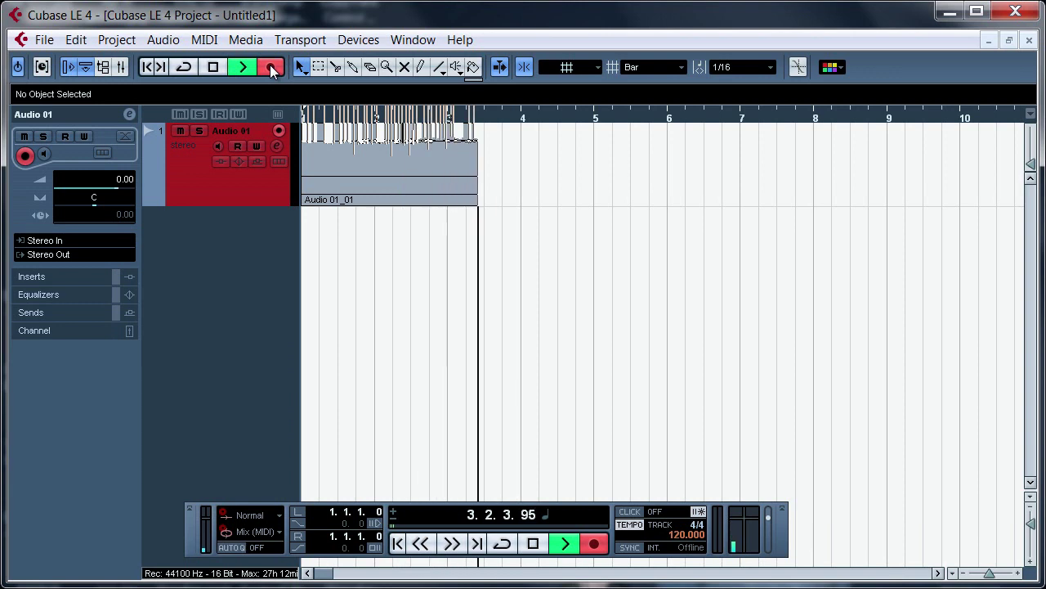
{"action": "left_click", "coordinate": [214, 67]}
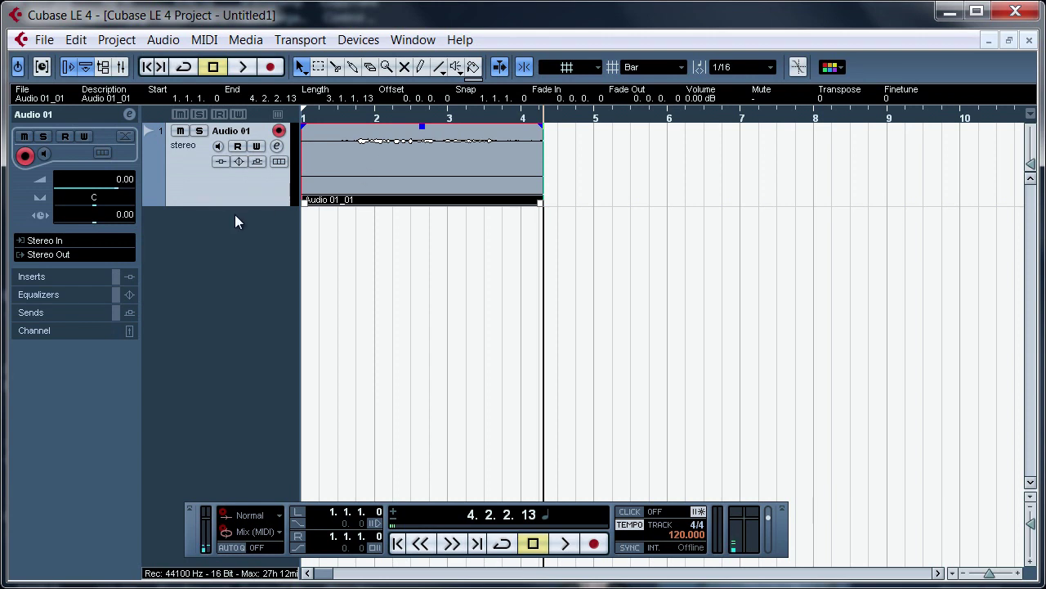
{"action": "left_click_drag", "start_coordinate": [233, 205], "coordinate": [227, 259]}
Normalize the recorded Audio 01_01 clip to a maximum of 0.00 dB.
{"action": "left_click", "coordinate": [164, 40]}
{"action": "mouse_move", "coordinate": [183, 68]}
{"action": "left_click", "coordinate": [267, 351]}
{"action": "left_click", "coordinate": [612, 212]}
{"action": "left_click", "coordinate": [379, 210]}
{"action": "left_click", "coordinate": [164, 40]}
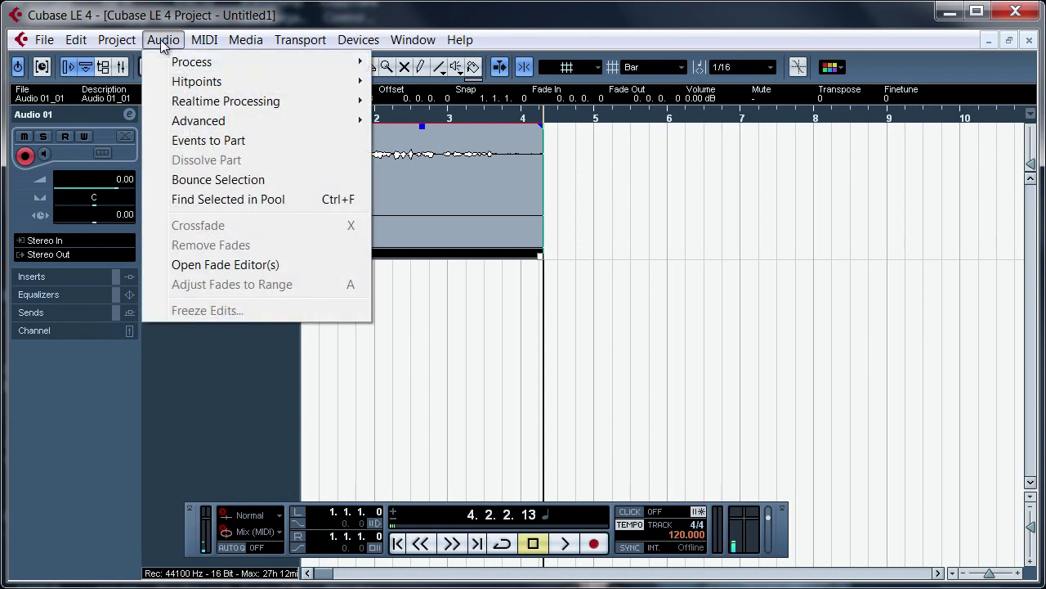
{"action": "mouse_move", "coordinate": [275, 65]}
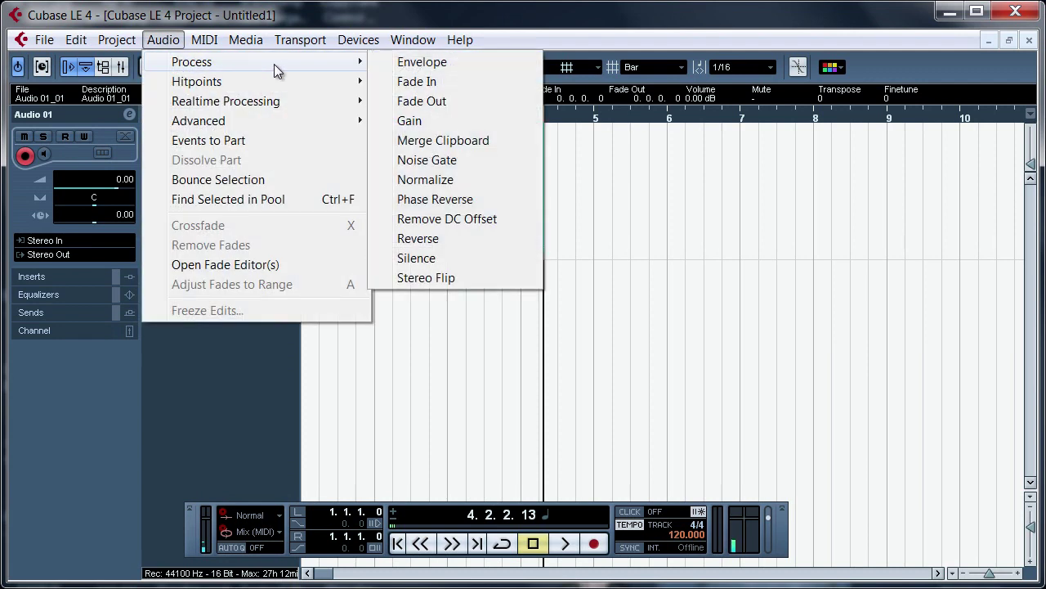
{"action": "left_click", "coordinate": [433, 179]}
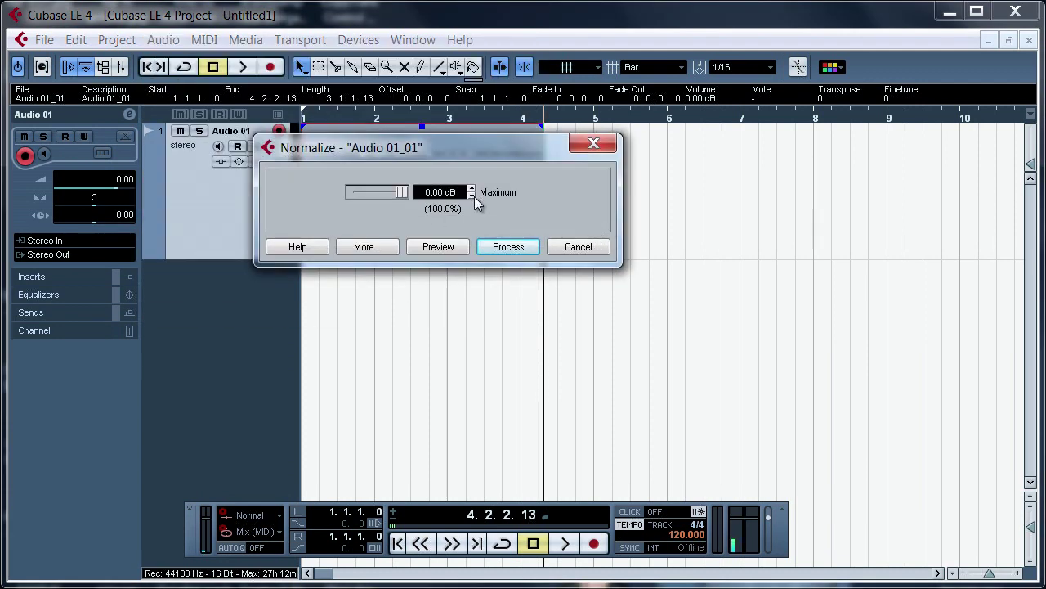
{"action": "left_click", "coordinate": [508, 245]}
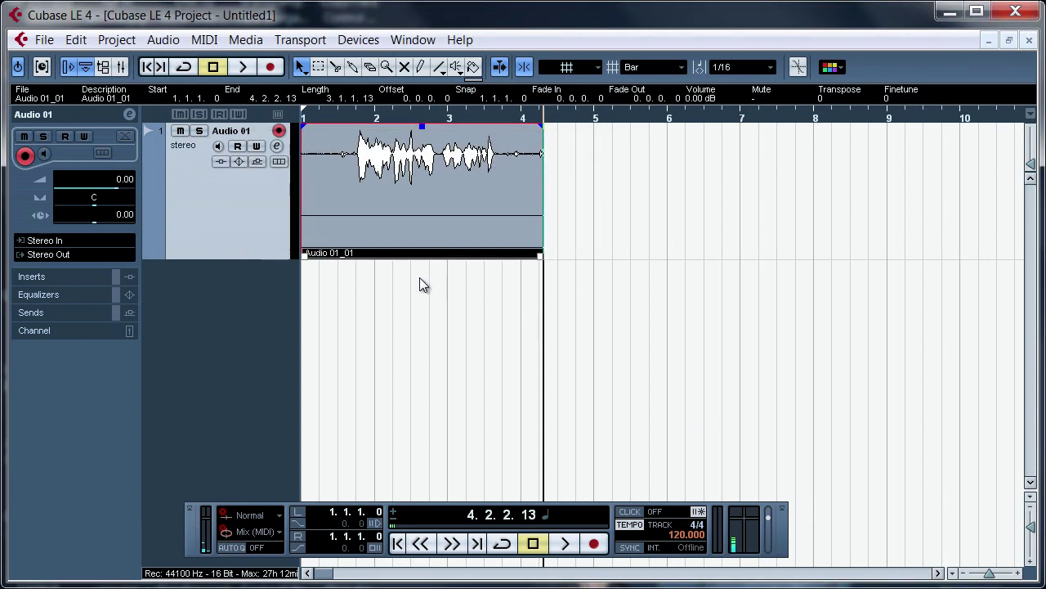
Play back the normalized recording from the project start and stop once the clip has ended.
{"action": "left_click", "coordinate": [398, 544]}
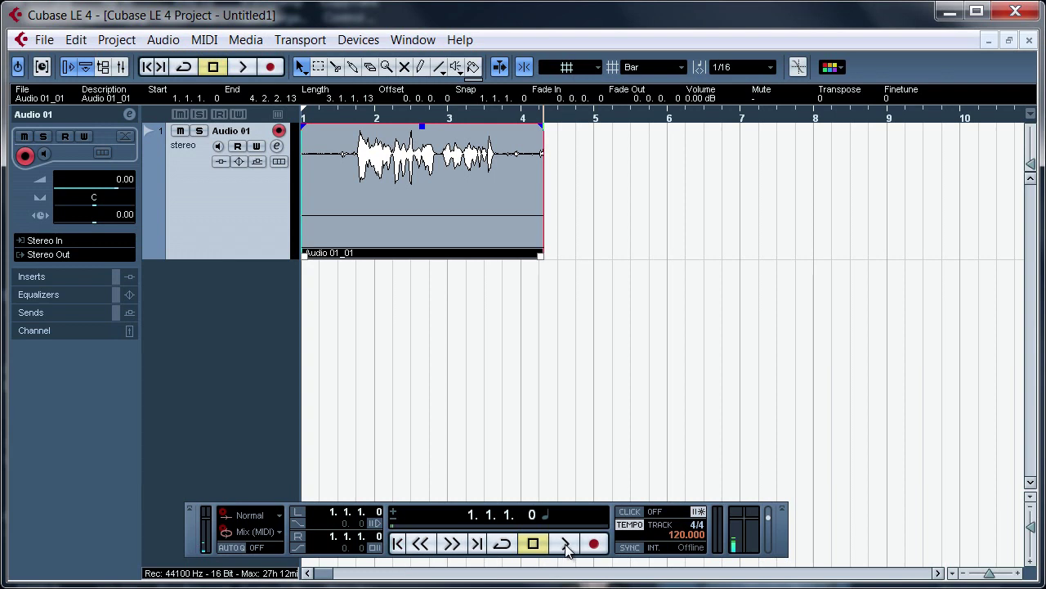
{"action": "left_click", "coordinate": [566, 543]}
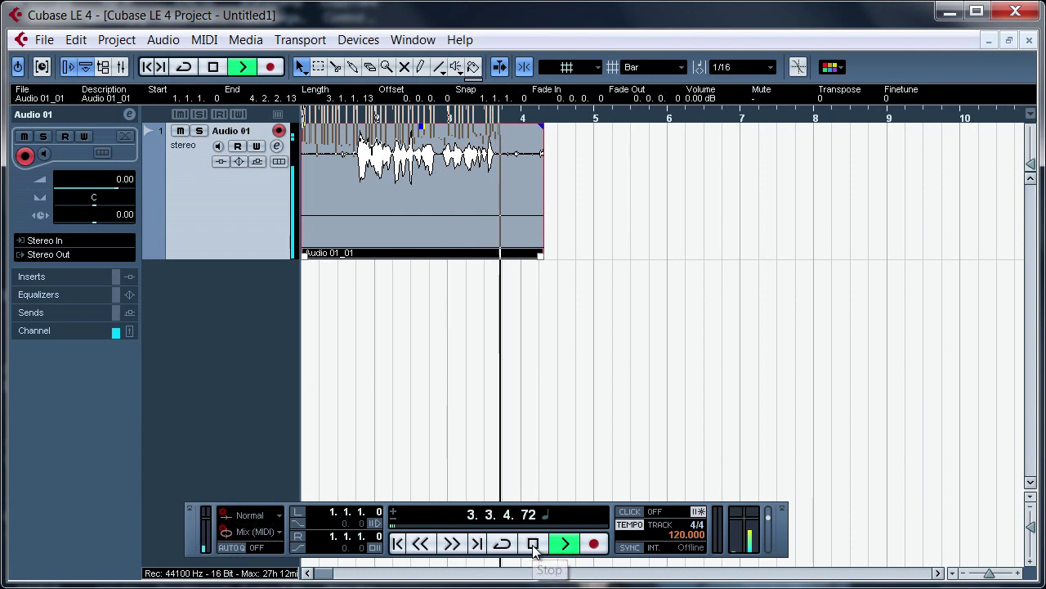
{"action": "left_click", "coordinate": [535, 544]}
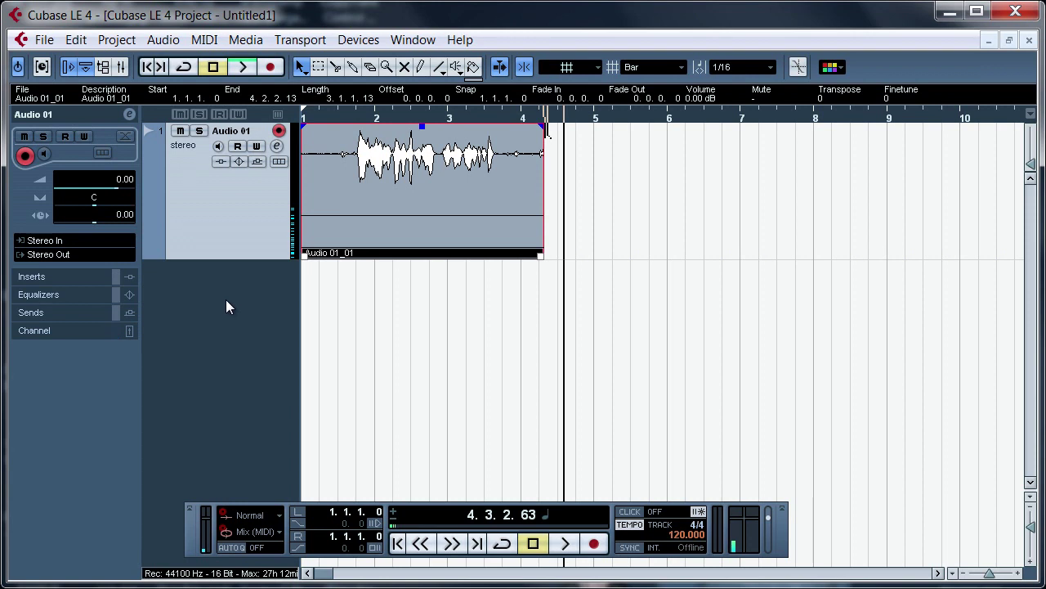
Reduce the height of the Audio 01 track and remove it from the project.
{"action": "left_click_drag", "start_coordinate": [214, 259], "coordinate": [219, 201]}
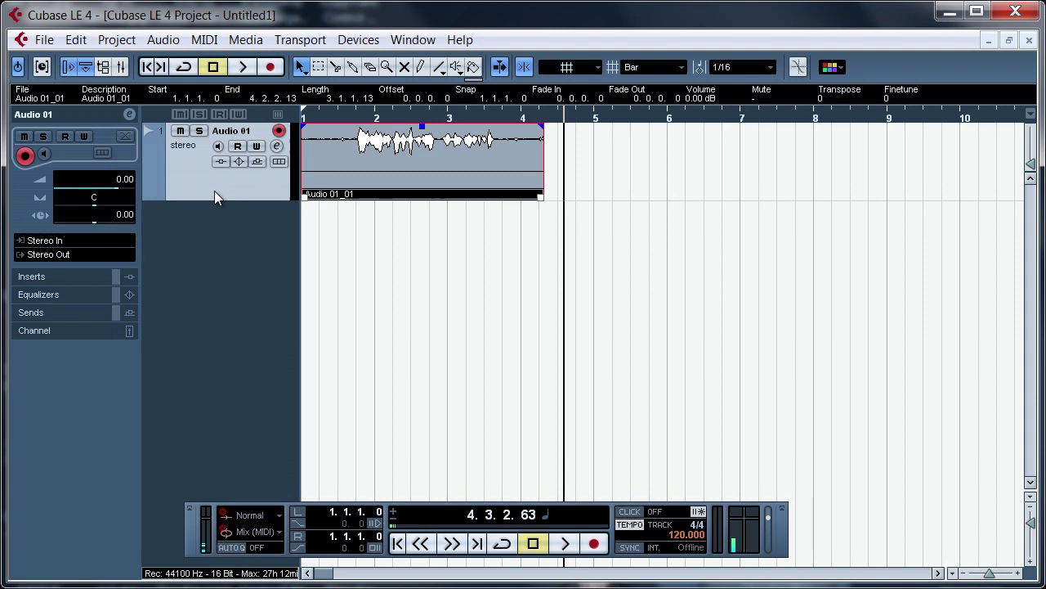
{"action": "right_click", "coordinate": [213, 190]}
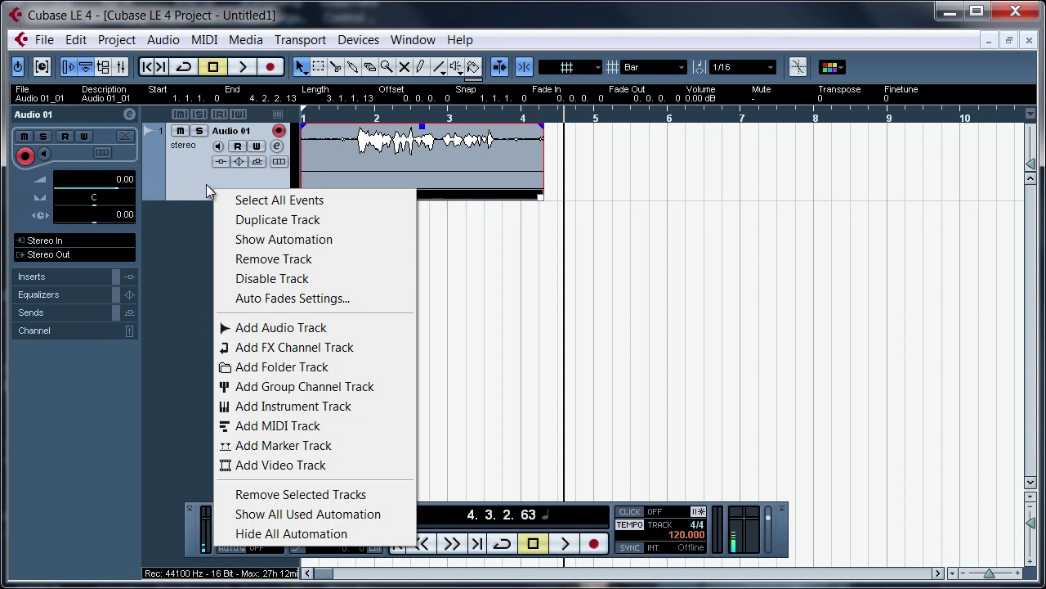
{"action": "left_click", "coordinate": [261, 260]}
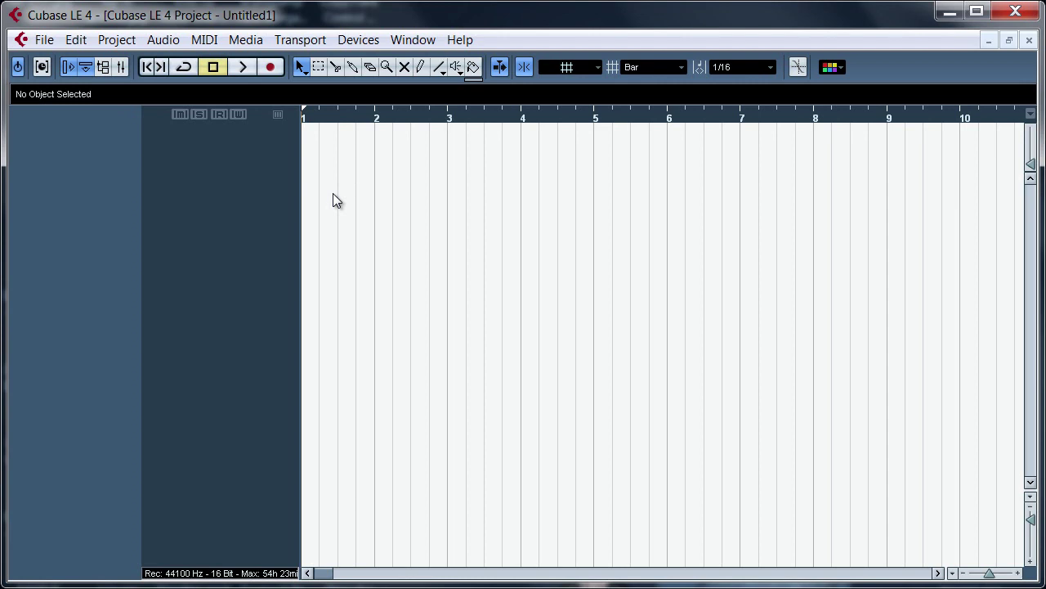
Choose ASIO DirectX Full Duplex Driver as the VST Audio System's ASIO driver in Device Setup and confirm the switch.
{"action": "left_click", "coordinate": [359, 41]}
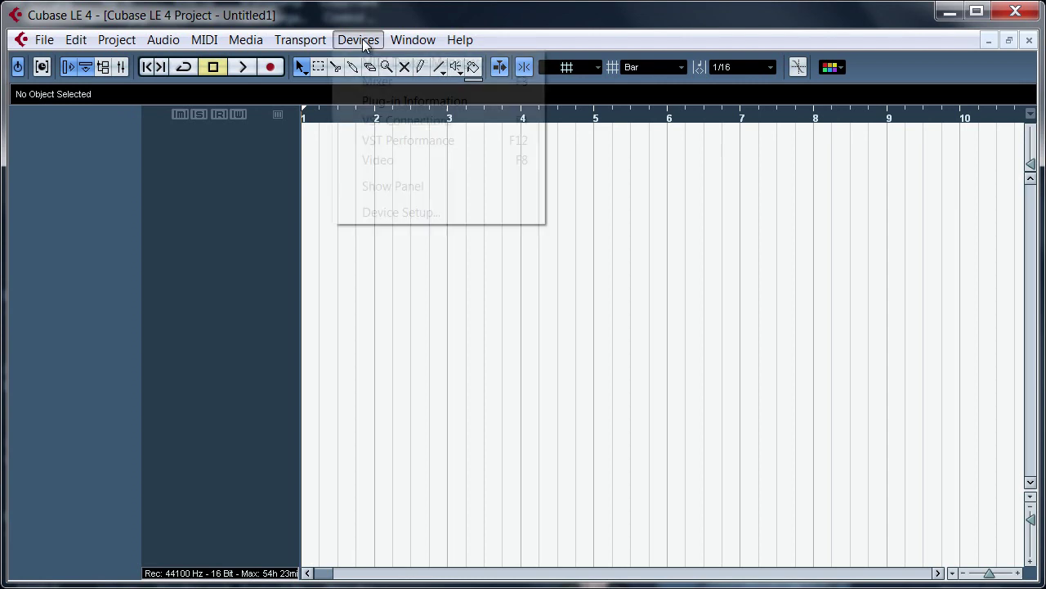
{"action": "left_click", "coordinate": [389, 214]}
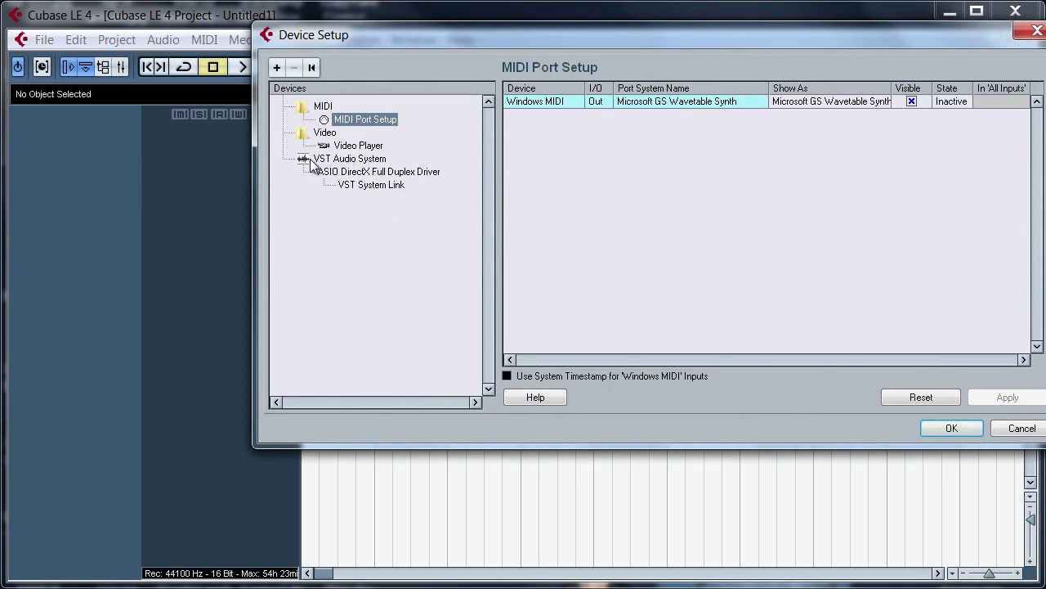
{"action": "left_click", "coordinate": [362, 160]}
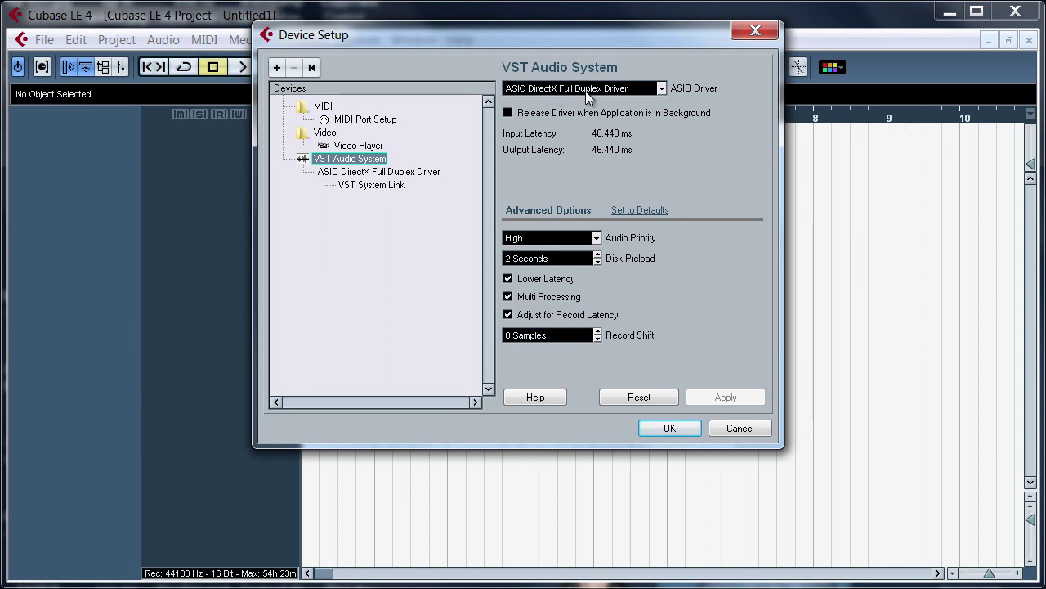
{"action": "left_click", "coordinate": [663, 89]}
{"action": "left_click", "coordinate": [663, 88]}
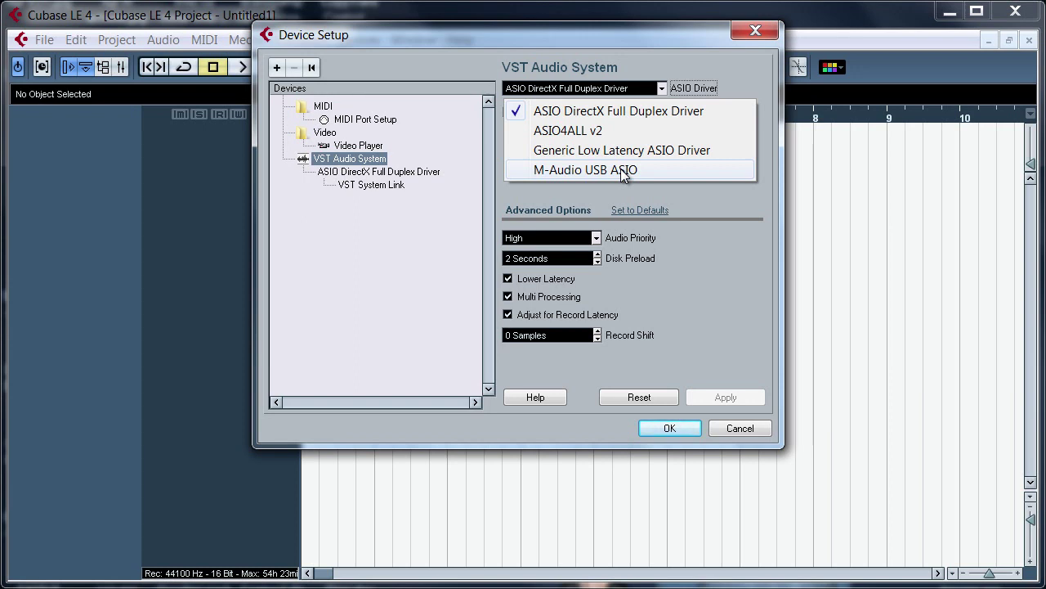
{"action": "left_click", "coordinate": [577, 110]}
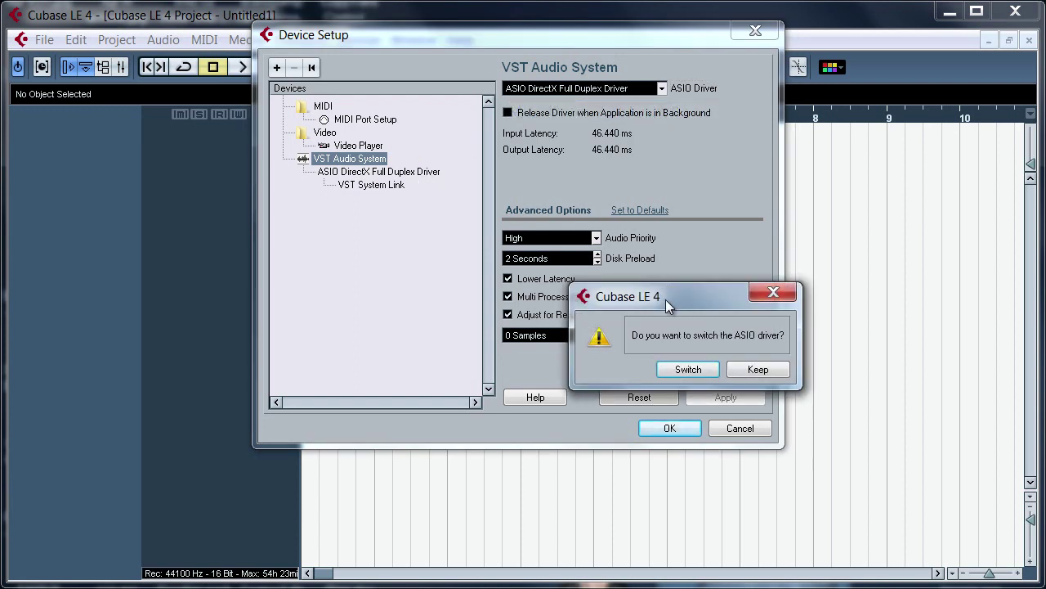
{"action": "left_click", "coordinate": [693, 369]}
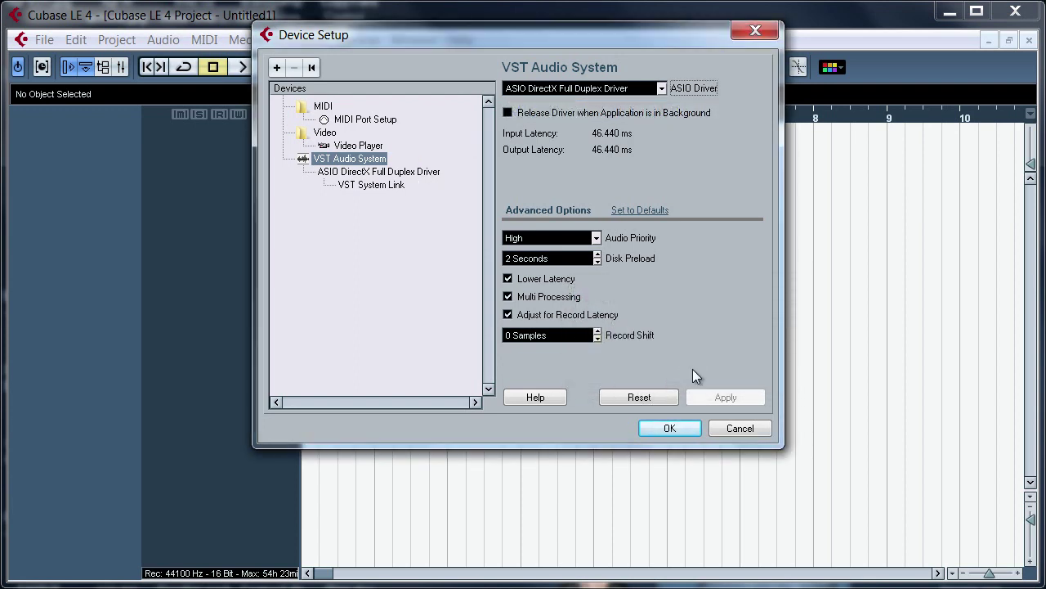
In the ASIO DirectX Full Duplex Driver's control panel, enable Line (M-Audio FastTrack) as the only Direct Sound output port.
{"action": "left_click", "coordinate": [391, 173]}
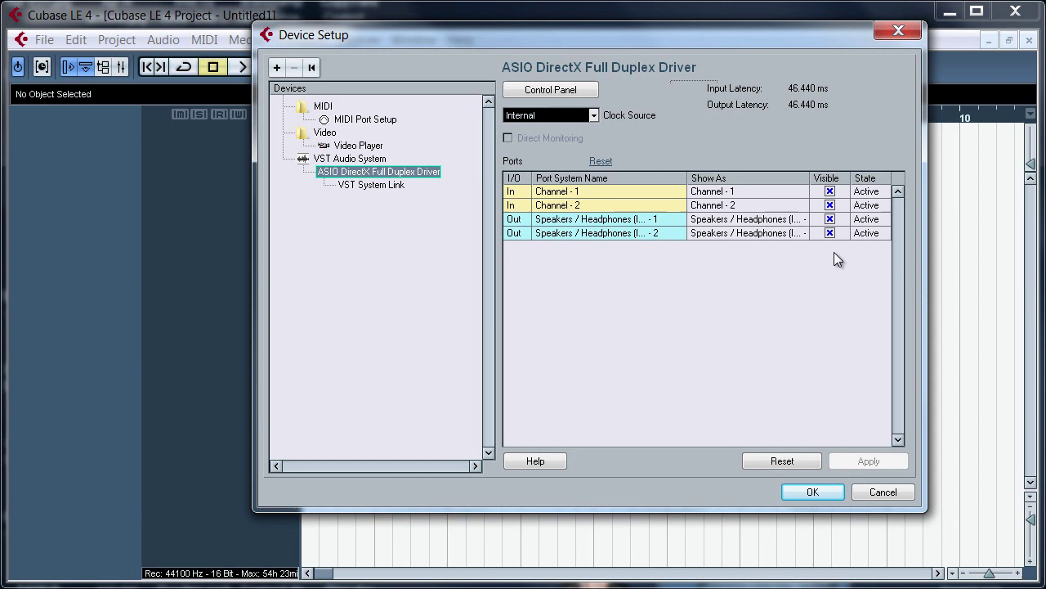
{"action": "left_click", "coordinate": [724, 194]}
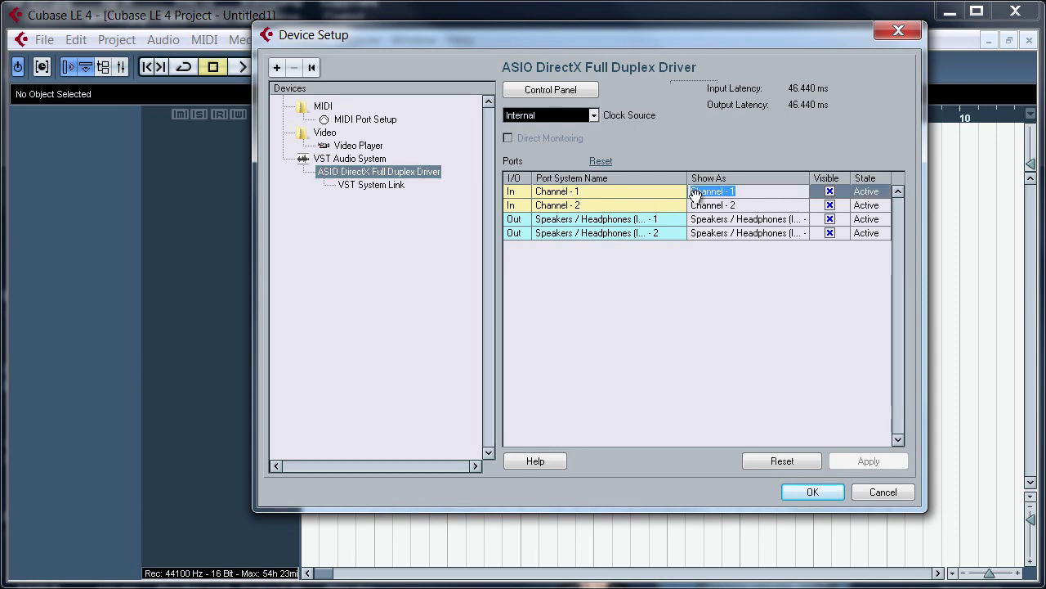
{"action": "left_click", "coordinate": [377, 161]}
{"action": "left_click", "coordinate": [384, 175]}
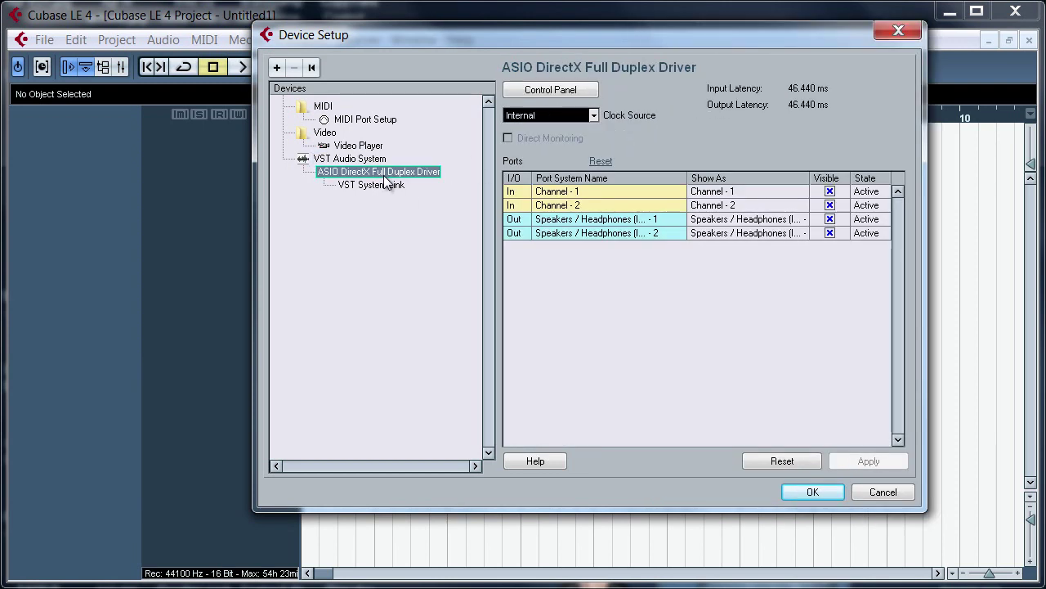
{"action": "left_click", "coordinate": [560, 89]}
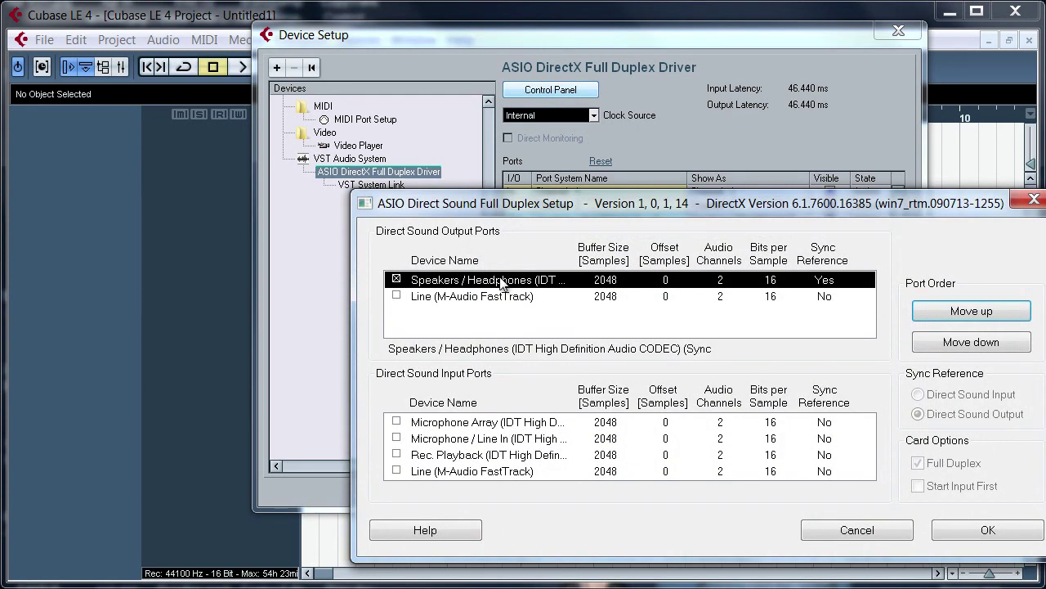
{"action": "left_click", "coordinate": [397, 297]}
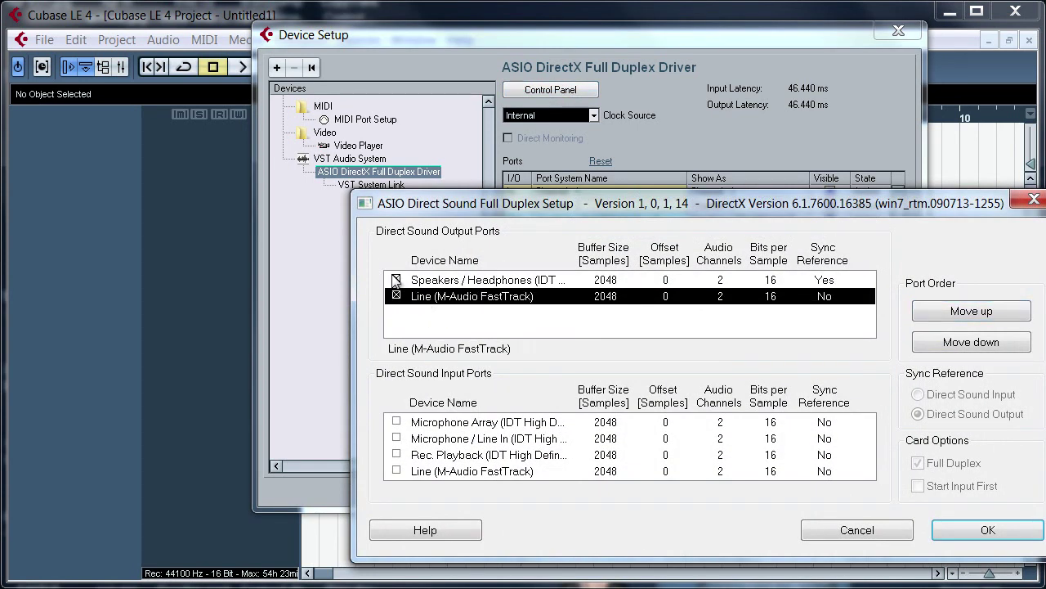
{"action": "left_click", "coordinate": [395, 281]}
{"action": "double_click", "coordinate": [434, 301]}
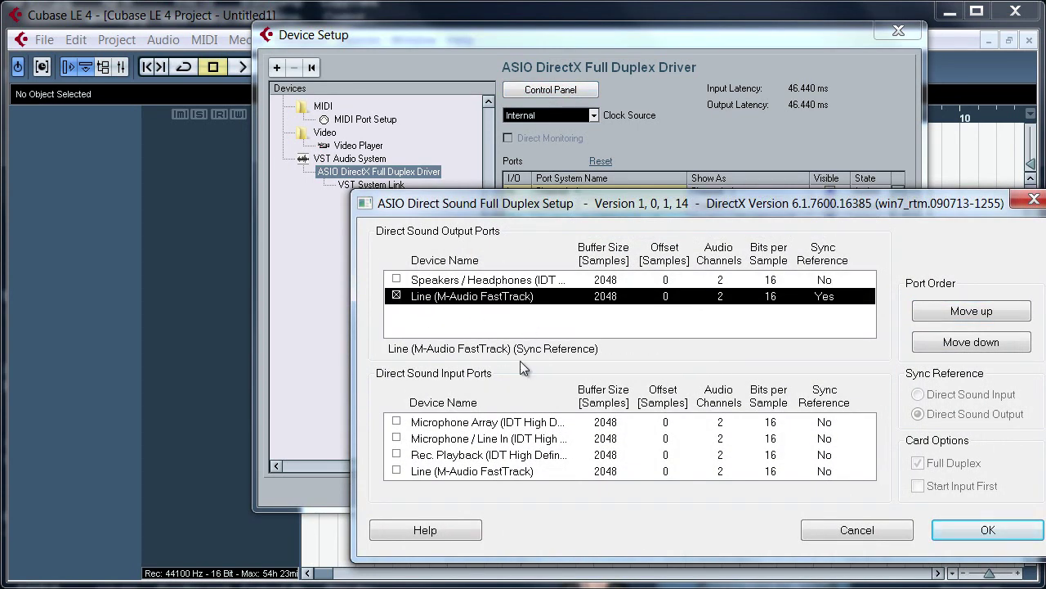
Enable Line (M-Audio FastTrack) as the Direct Sound input port and confirm the driver and device setup.
{"action": "left_click", "coordinate": [436, 471]}
{"action": "left_click", "coordinate": [396, 470]}
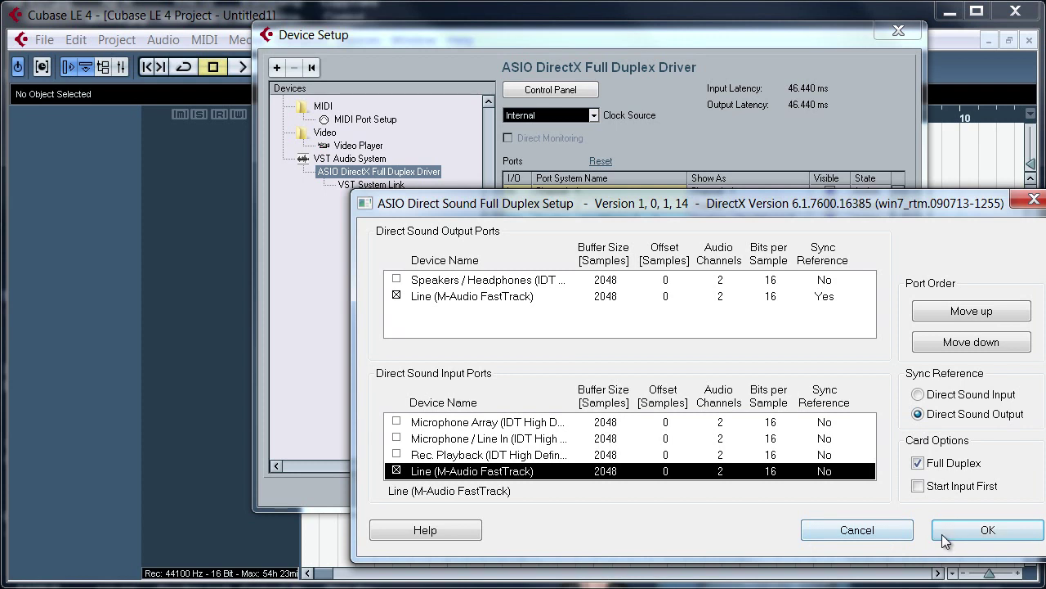
{"action": "left_click", "coordinate": [989, 530]}
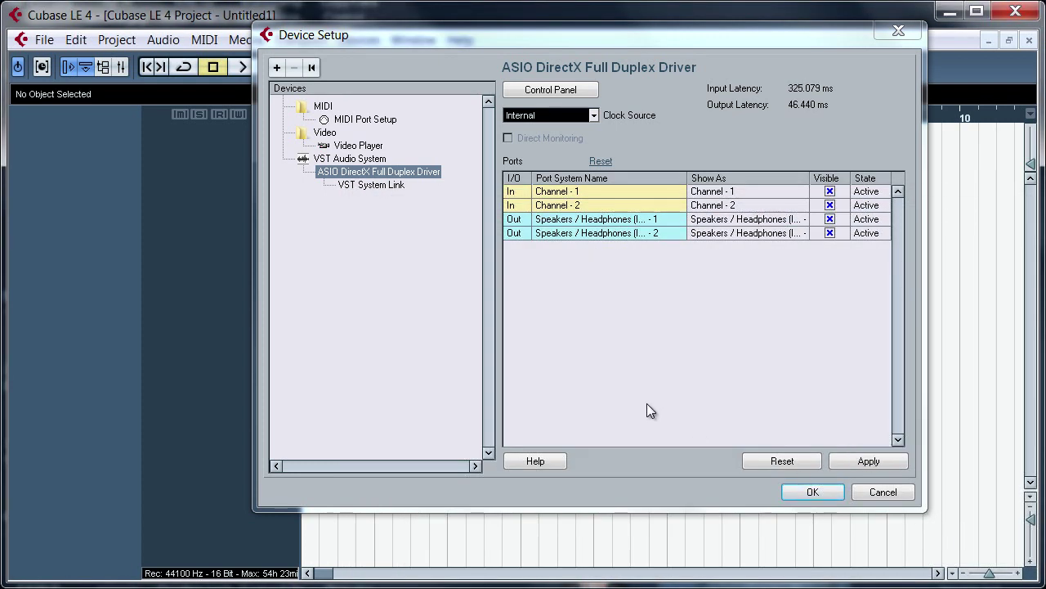
{"action": "left_click", "coordinate": [816, 491]}
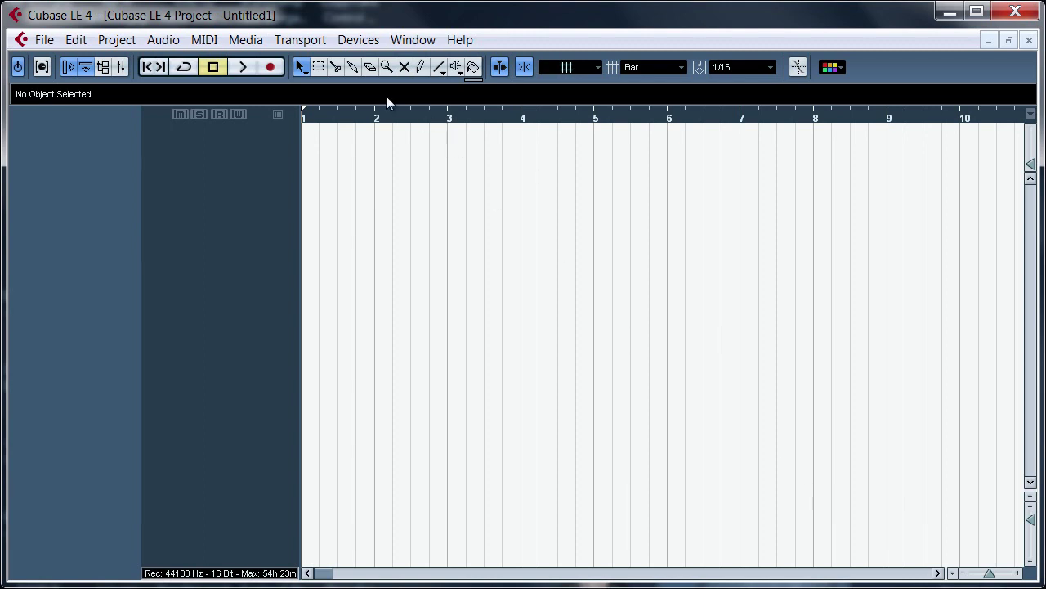
In VST Connections, assign Channel - 1 to the left and Channel - 2 to the right of the Stereo In bus.
{"action": "left_click", "coordinate": [353, 45]}
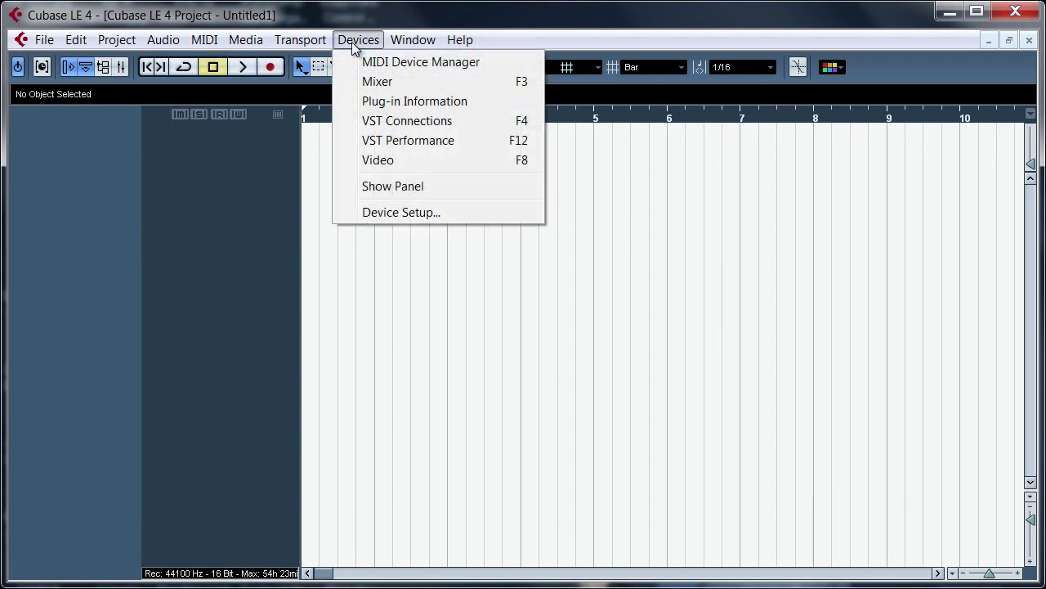
{"action": "left_click", "coordinate": [382, 120]}
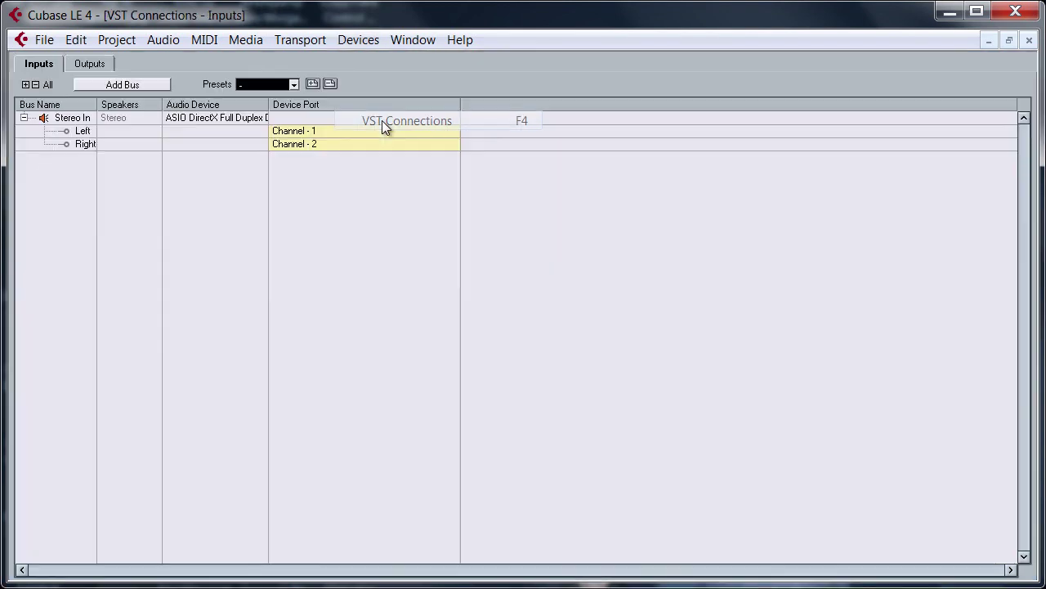
{"action": "left_click", "coordinate": [333, 133]}
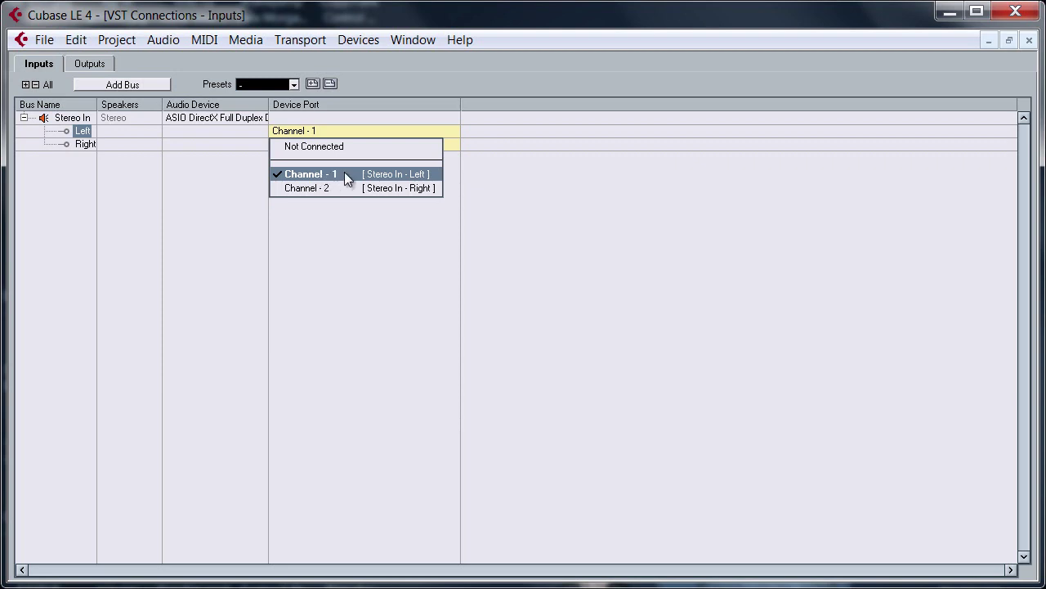
{"action": "left_click", "coordinate": [346, 174]}
{"action": "left_click", "coordinate": [315, 145]}
{"action": "left_click", "coordinate": [329, 201]}
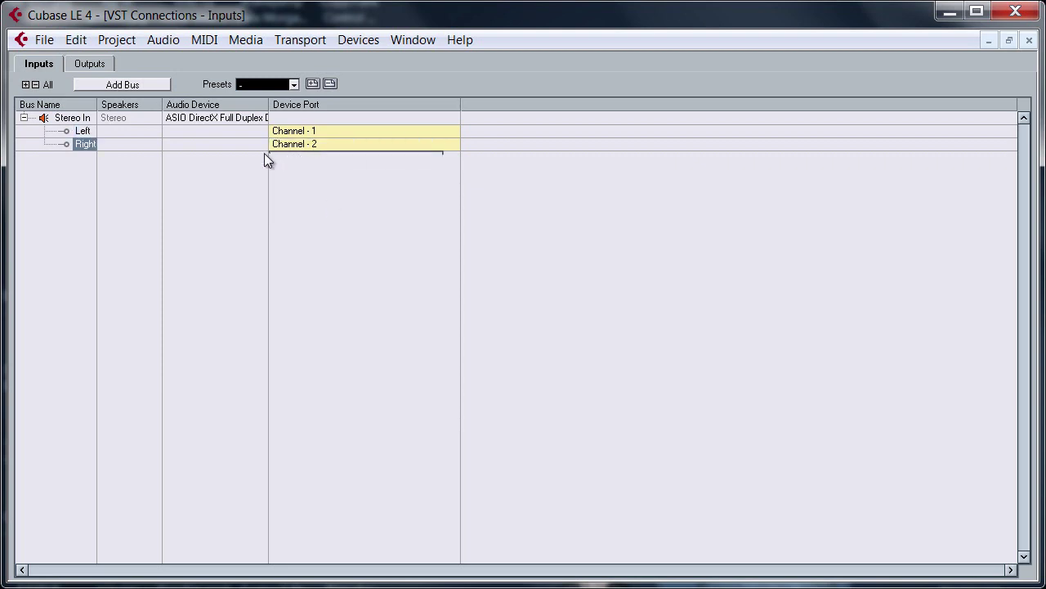
Assign Speakers / Headphones 1 and 2 to the left and right of the Stereo Out bus and close VST Connections.
{"action": "left_click", "coordinate": [93, 66]}
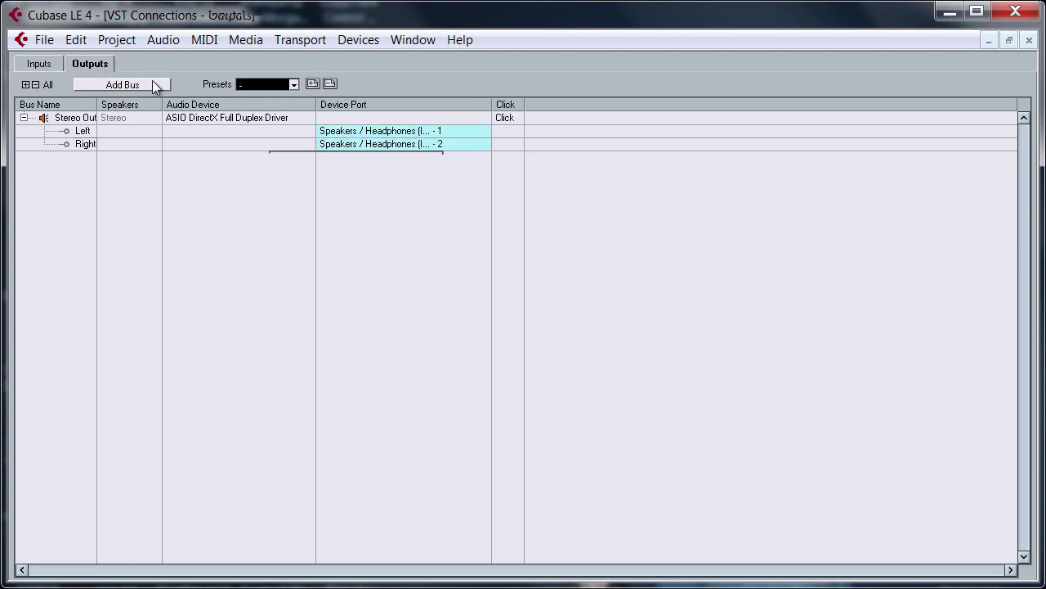
{"action": "left_click", "coordinate": [402, 132]}
{"action": "left_click", "coordinate": [393, 175]}
{"action": "left_click", "coordinate": [373, 144]}
{"action": "left_click", "coordinate": [389, 199]}
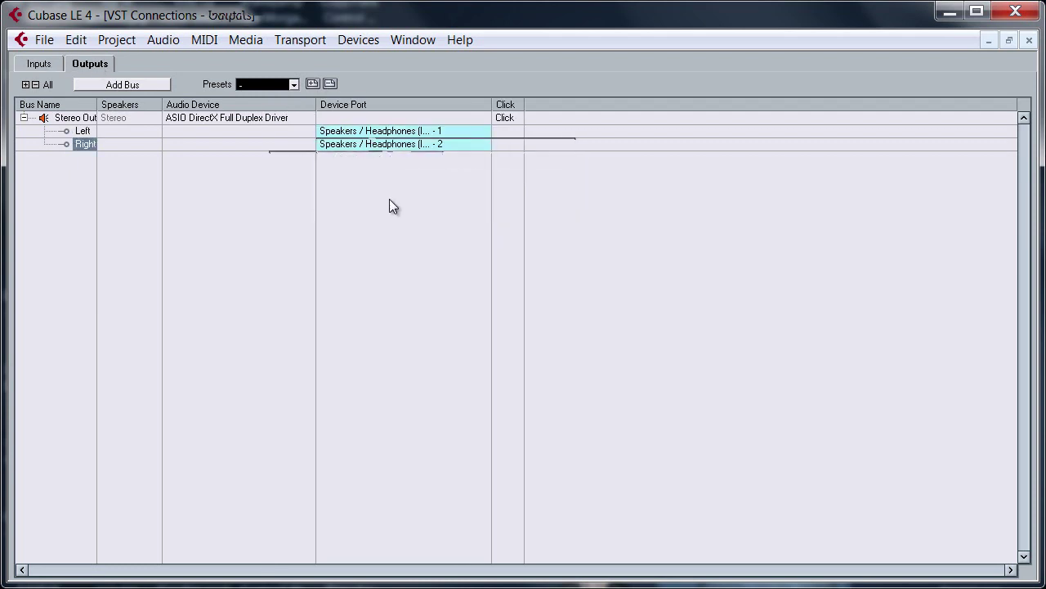
{"action": "left_click", "coordinate": [1030, 40]}
Choose M-Audio USB ASIO as the VST Audio System's ASIO driver in Device Setup.
{"action": "left_click", "coordinate": [358, 39]}
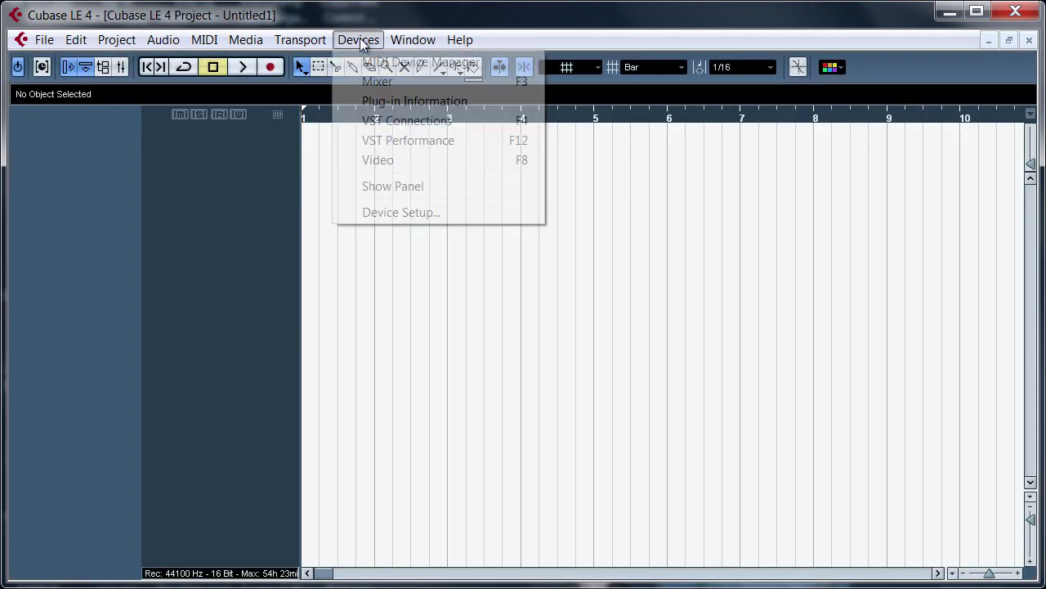
{"action": "left_click", "coordinate": [402, 212]}
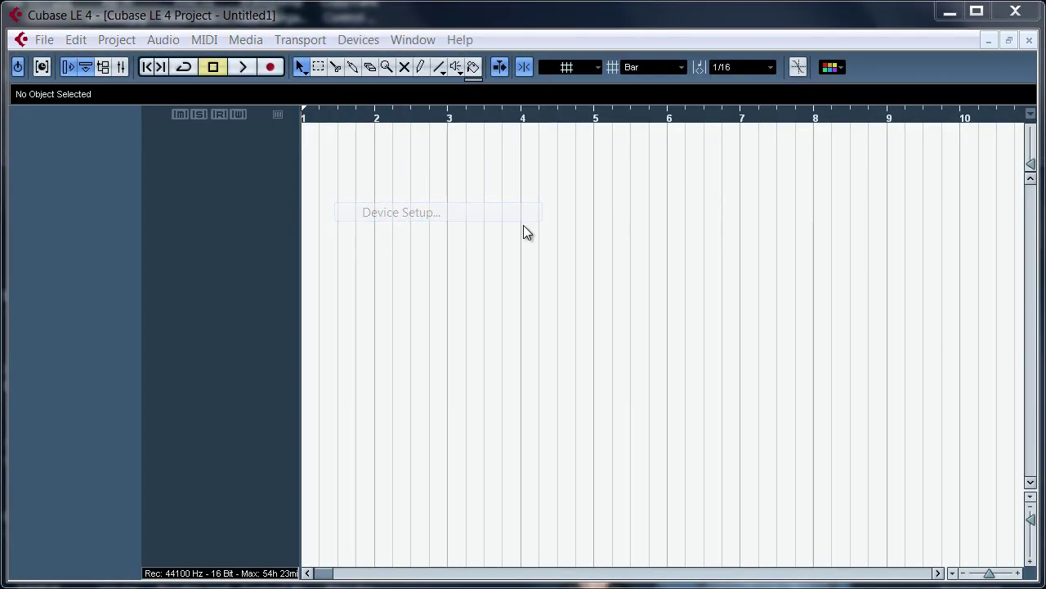
{"action": "left_click", "coordinate": [372, 159]}
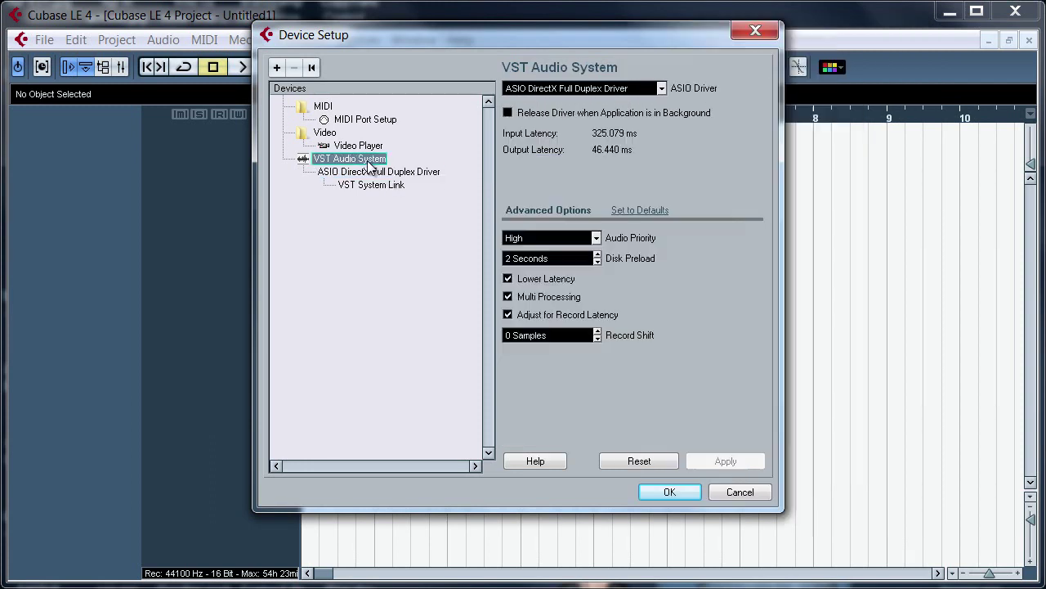
{"action": "left_click", "coordinate": [661, 89]}
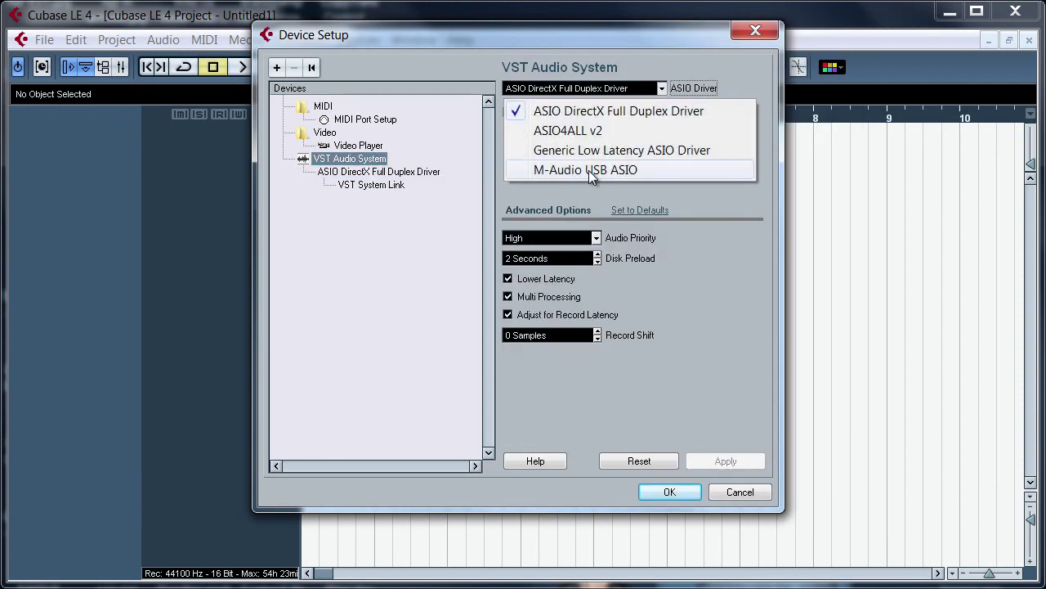
{"action": "left_click", "coordinate": [589, 170]}
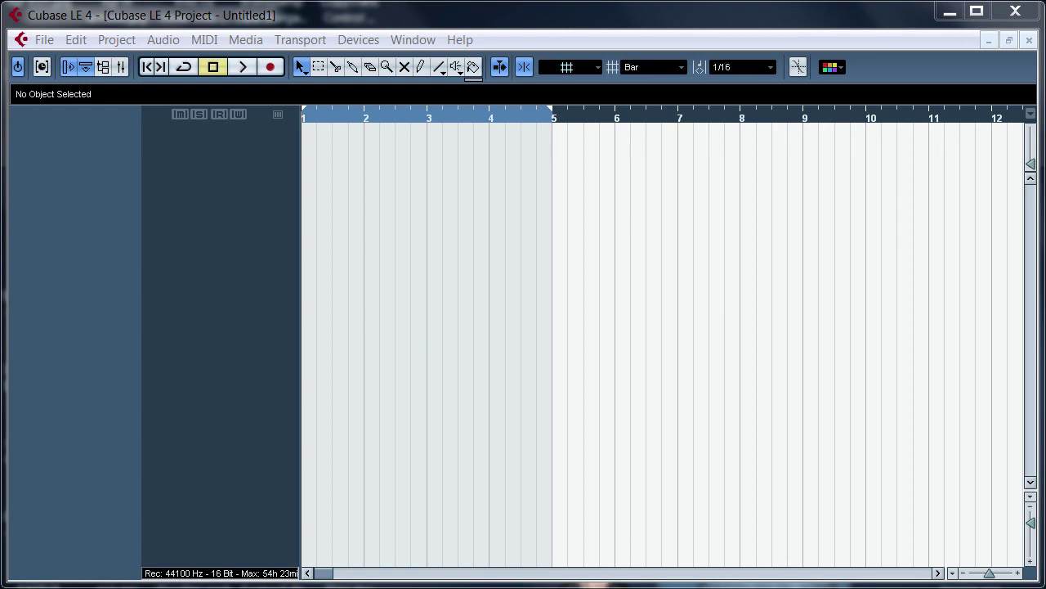
Show the Transport panel and add one instrument track that uses the Juji VST instrument.
{"action": "key", "text": "F2"}
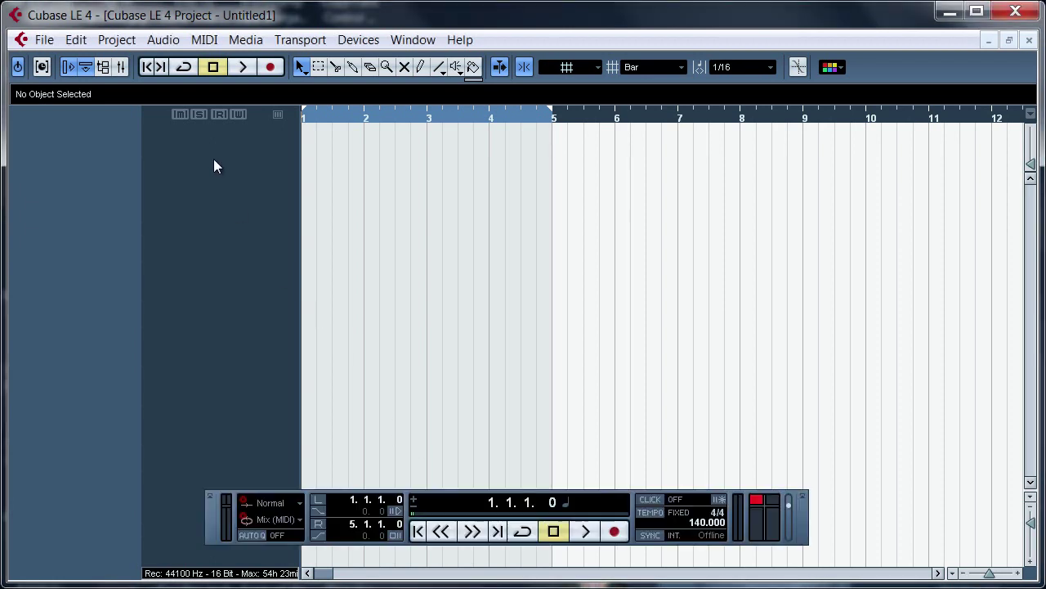
{"action": "right_click", "coordinate": [213, 166]}
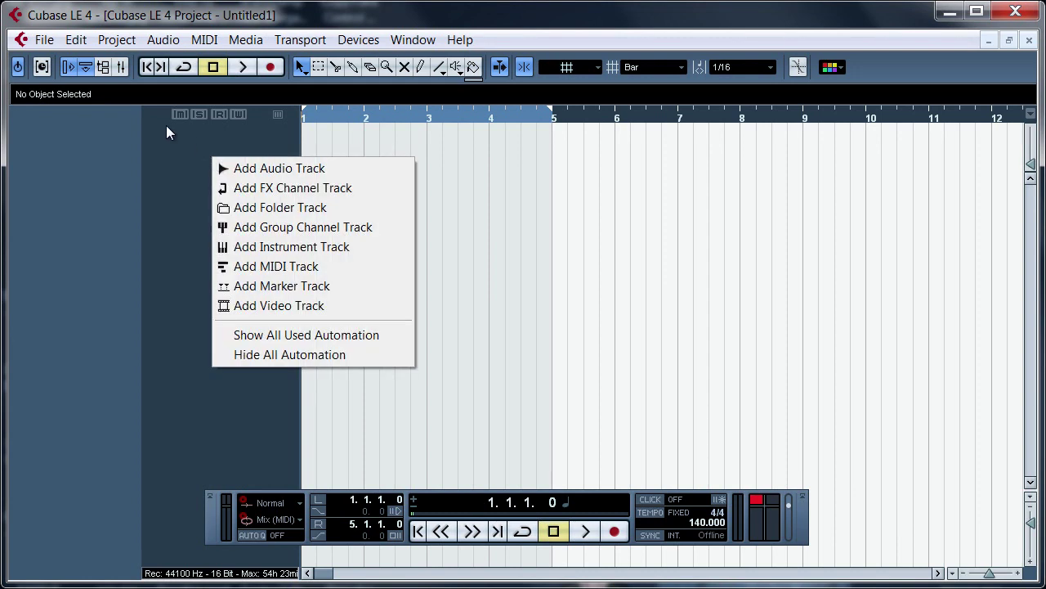
{"action": "left_click", "coordinate": [292, 247]}
{"action": "left_click", "coordinate": [715, 325]}
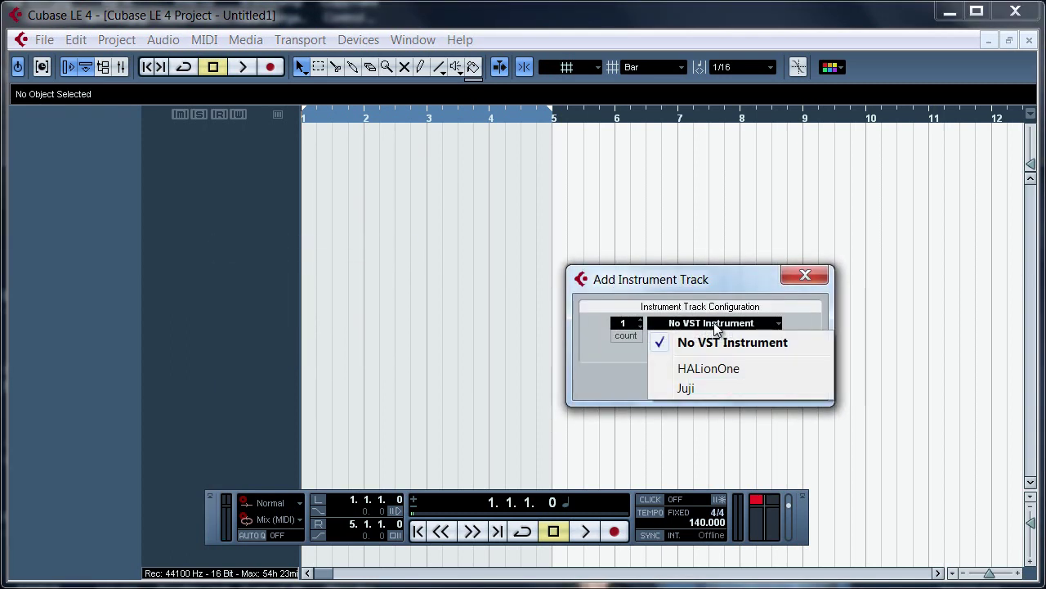
{"action": "left_click", "coordinate": [725, 329]}
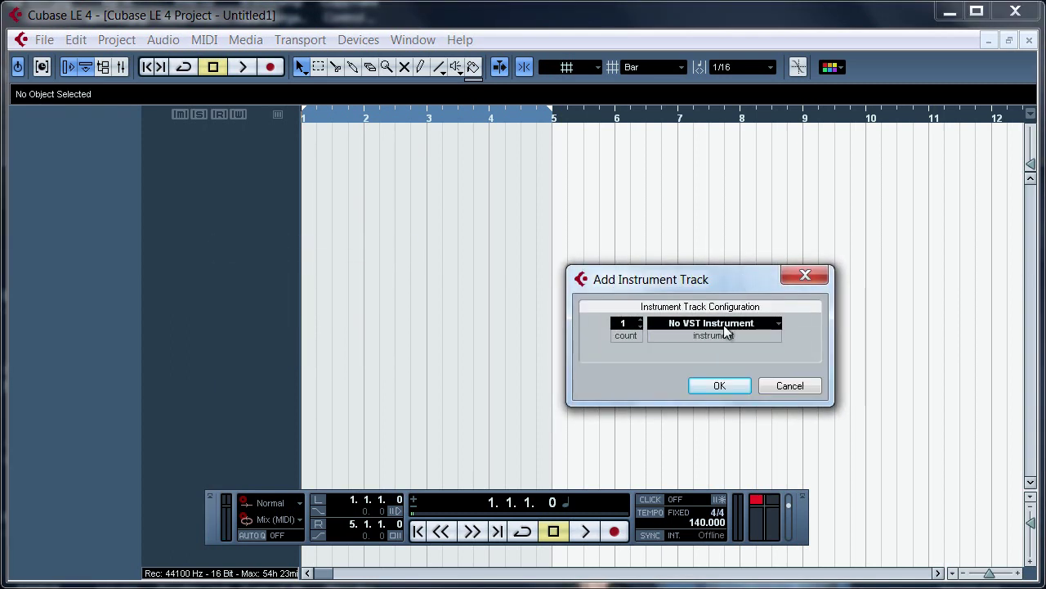
{"action": "left_click", "coordinate": [714, 325]}
{"action": "left_click", "coordinate": [694, 390]}
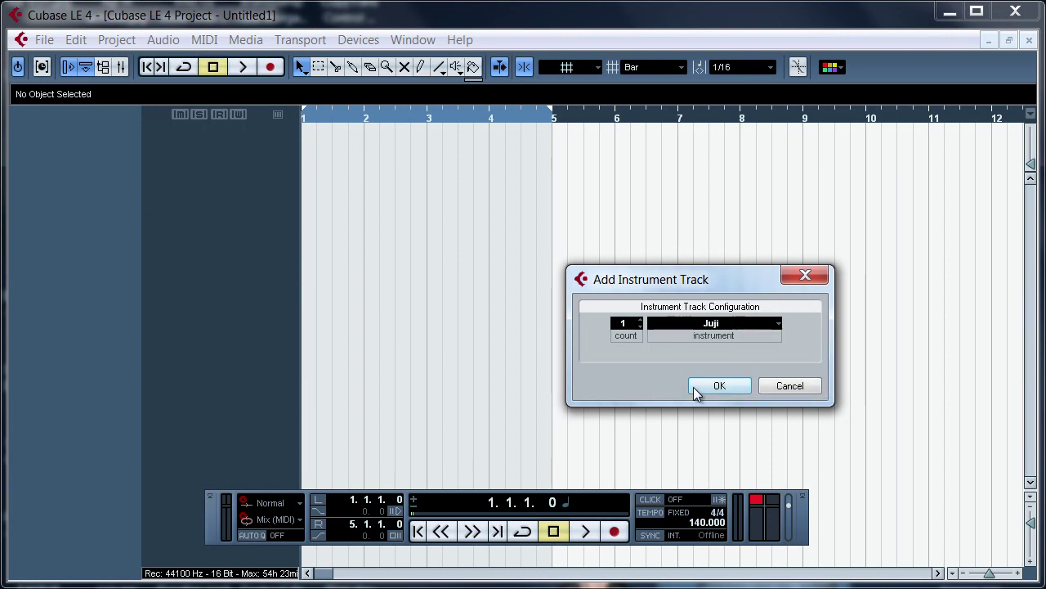
{"action": "left_click", "coordinate": [719, 385]}
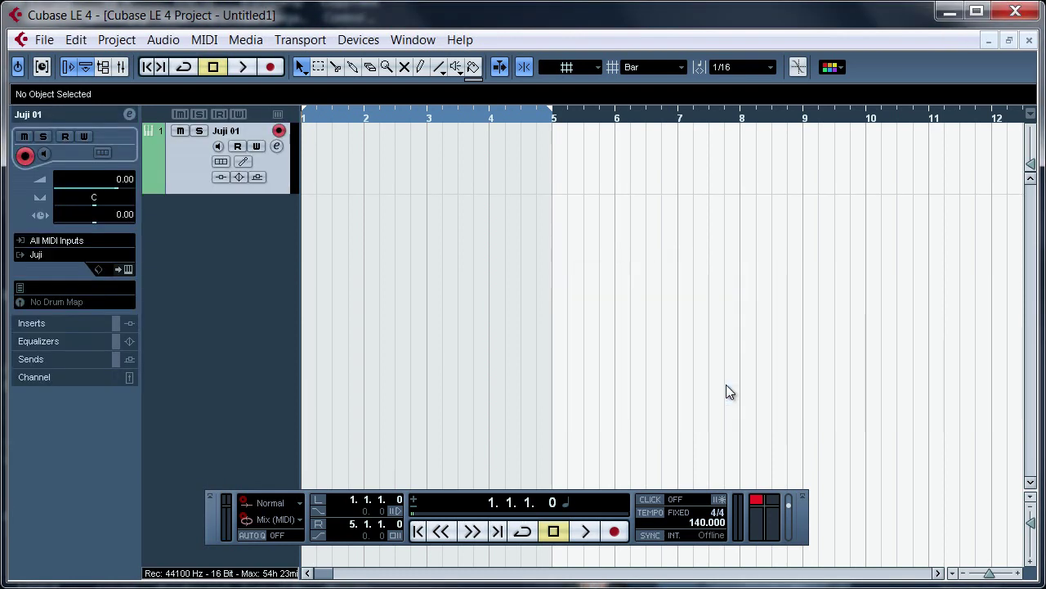
Open the Juji instrument's editor and play several notes across its on-screen keyboard.
{"action": "left_click", "coordinate": [128, 270]}
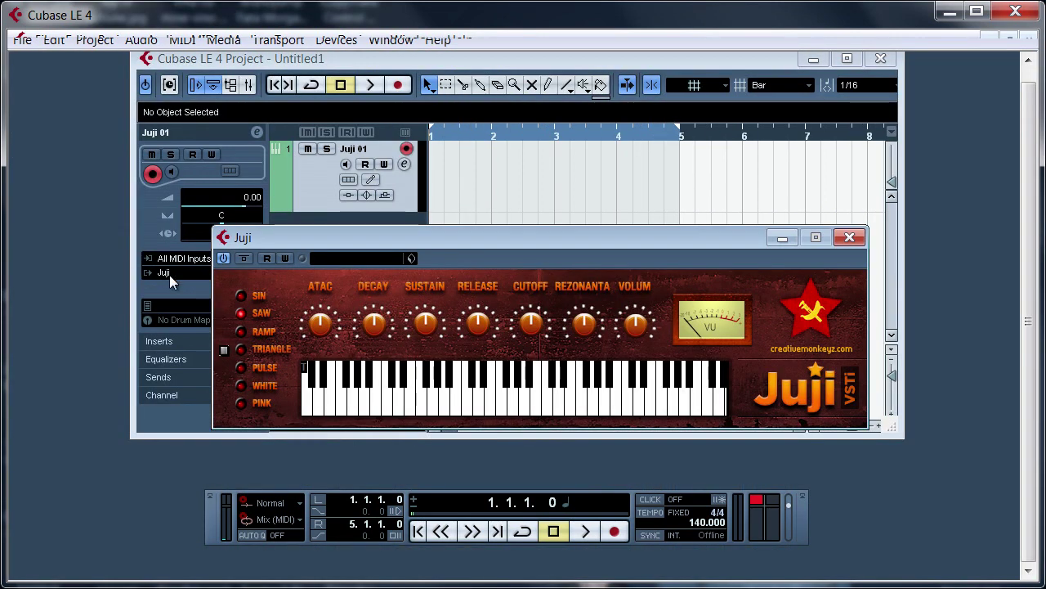
{"action": "left_click_drag", "start_coordinate": [439, 242], "coordinate": [456, 224]}
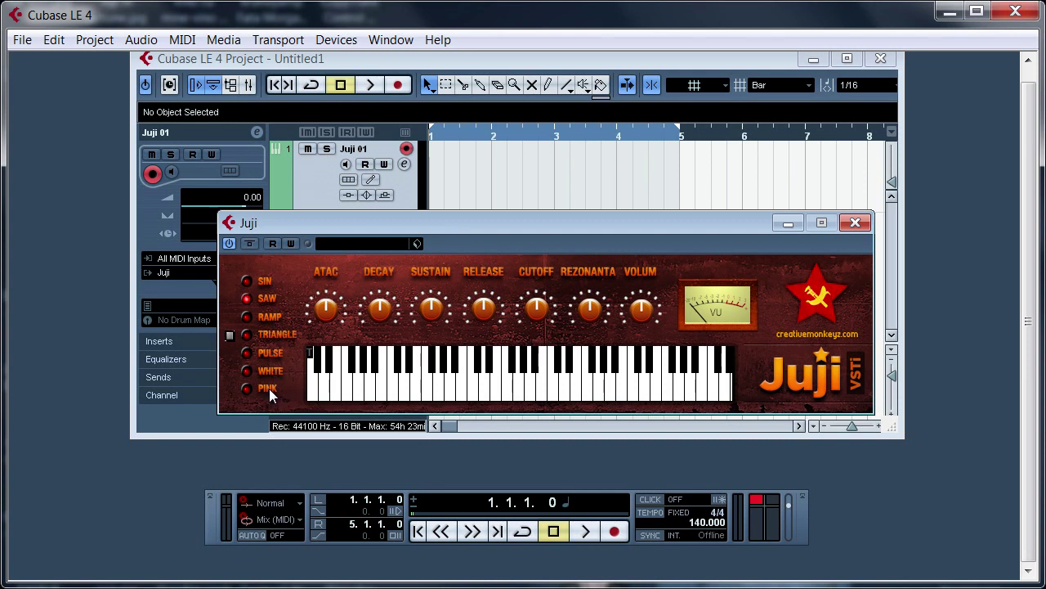
{"action": "left_click", "coordinate": [417, 395]}
{"action": "left_click", "coordinate": [462, 394]}
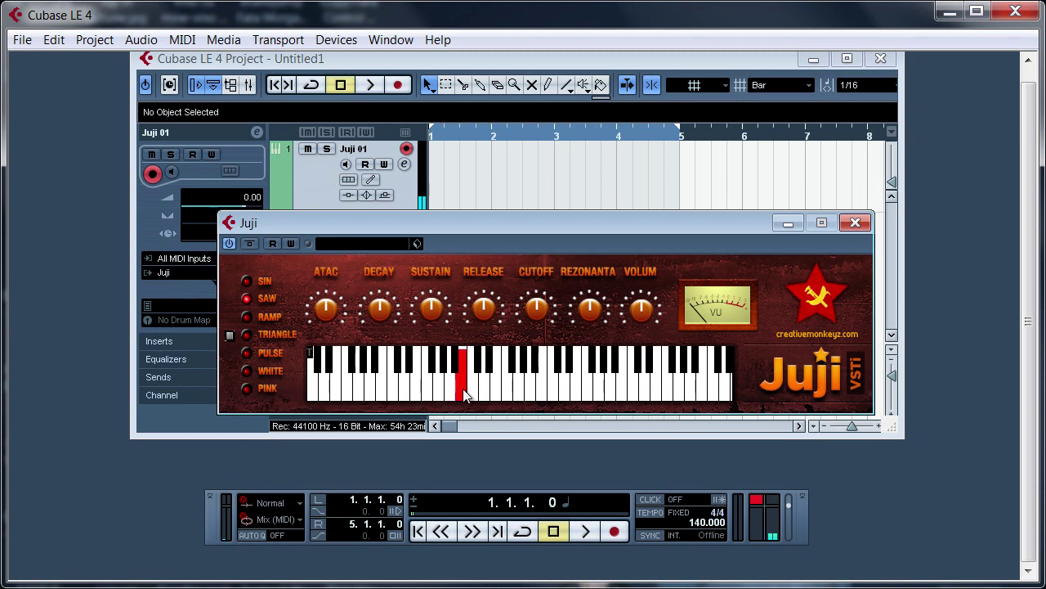
{"action": "left_click", "coordinate": [498, 394]}
{"action": "left_click", "coordinate": [562, 390]}
{"action": "left_click", "coordinate": [596, 389]}
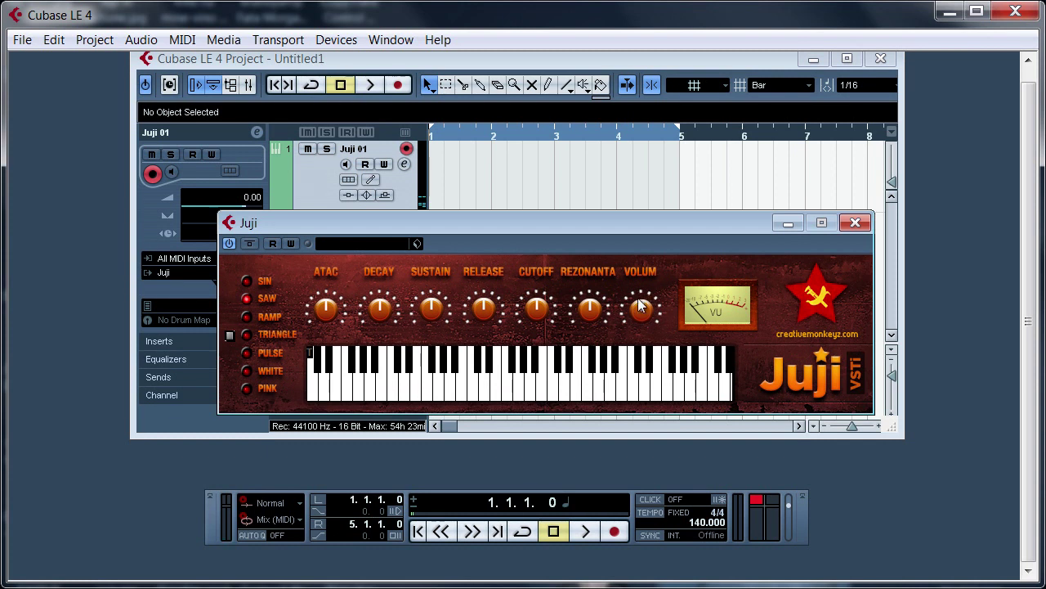
Turn Juji's VOLUM knob up to its maximum and play an ascending series of test notes.
{"action": "left_click", "coordinate": [417, 389]}
{"action": "left_click", "coordinate": [461, 390]}
{"action": "left_click", "coordinate": [494, 390]}
{"action": "left_click", "coordinate": [549, 389]}
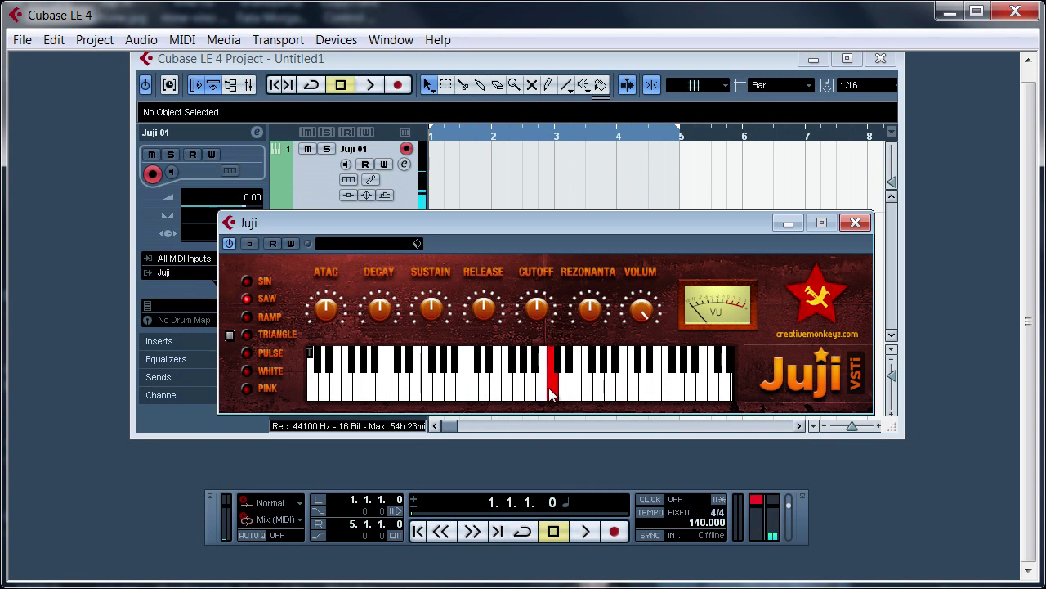
{"action": "left_click", "coordinate": [595, 391]}
Cycle through Juji's waveforms, settle on RAMP, and play several notes across the keyboard.
{"action": "left_click", "coordinate": [228, 337]}
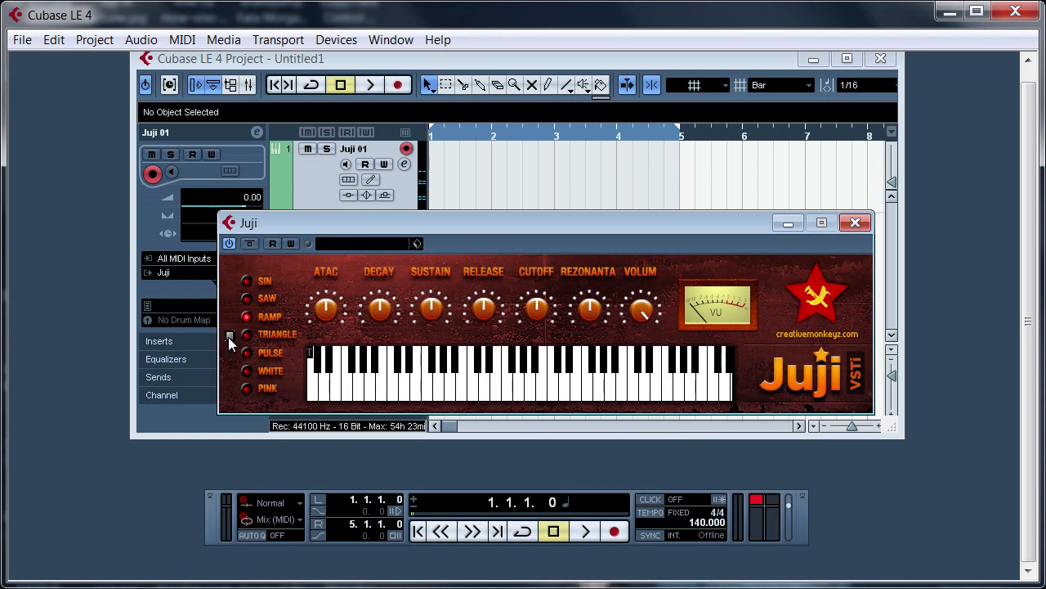
{"action": "left_click", "coordinate": [228, 337]}
{"action": "left_click", "coordinate": [228, 337]}
{"action": "left_click", "coordinate": [228, 337]}
{"action": "left_click", "coordinate": [228, 337]}
{"action": "left_click", "coordinate": [229, 337]}
{"action": "left_click", "coordinate": [228, 337]}
{"action": "left_click", "coordinate": [382, 389]}
{"action": "left_click", "coordinate": [448, 391]}
{"action": "left_click", "coordinate": [523, 393]}
{"action": "left_click", "coordinate": [564, 391]}
{"action": "left_click", "coordinate": [607, 391]}
Turn Juji's ATAC knob down to its minimum and raise SUSTAIN, playing test notes after each change.
{"action": "left_click_drag", "start_coordinate": [326, 305], "coordinate": [324, 374]}
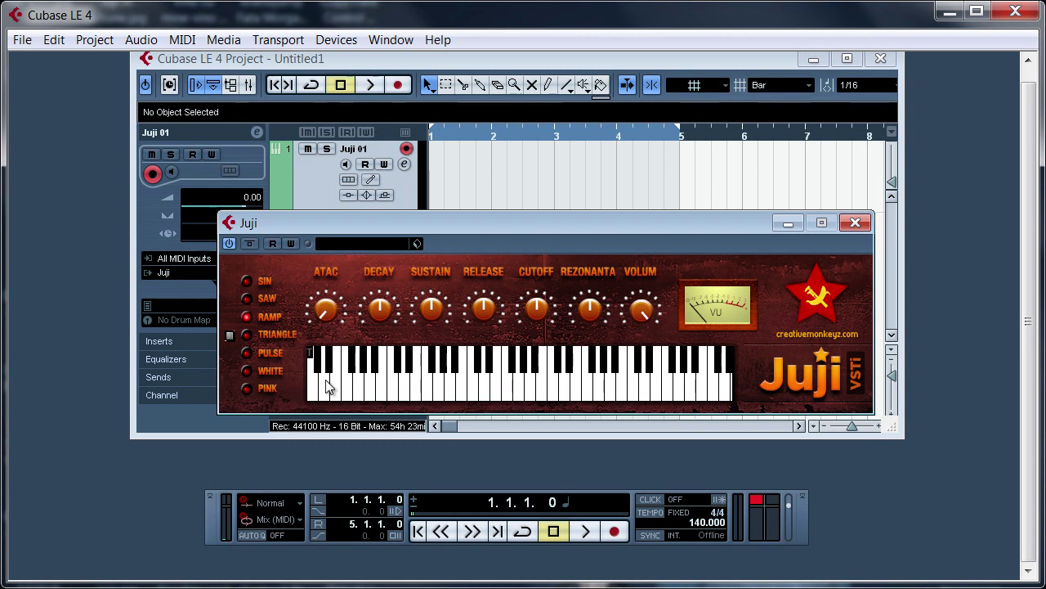
{"action": "left_click", "coordinate": [442, 389]}
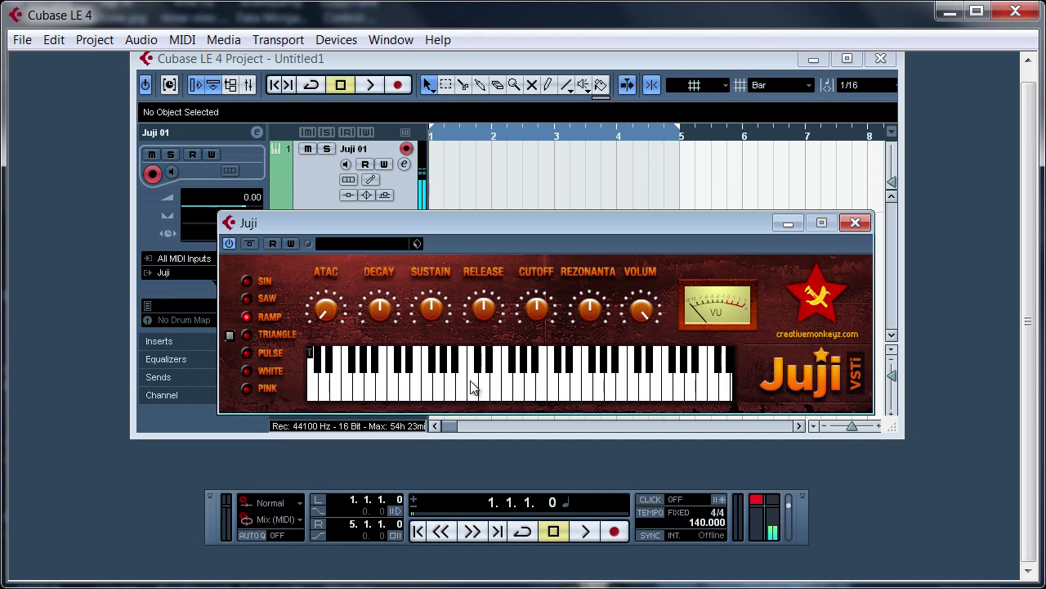
{"action": "left_click_drag", "start_coordinate": [432, 305], "coordinate": [429, 283]}
{"action": "left_click", "coordinate": [448, 386]}
{"action": "left_click", "coordinate": [507, 387]}
Adjust Juji's CUTOFF knob while playing test notes, and close the instrument editor to return to the maximized project window.
{"action": "left_click_drag", "start_coordinate": [536, 313], "coordinate": [537, 282]}
{"action": "left_click", "coordinate": [436, 392]}
{"action": "left_click", "coordinate": [576, 386]}
{"action": "mouse_move", "coordinate": [536, 311]}
{"action": "left_mouse_down"}
{"action": "mouse_move", "coordinate": [533, 321]}
{"action": "mouse_move", "coordinate": [528, 309]}
{"action": "left_mouse_up"}
{"action": "left_click", "coordinate": [856, 223]}
{"action": "double_click", "coordinate": [627, 61]}
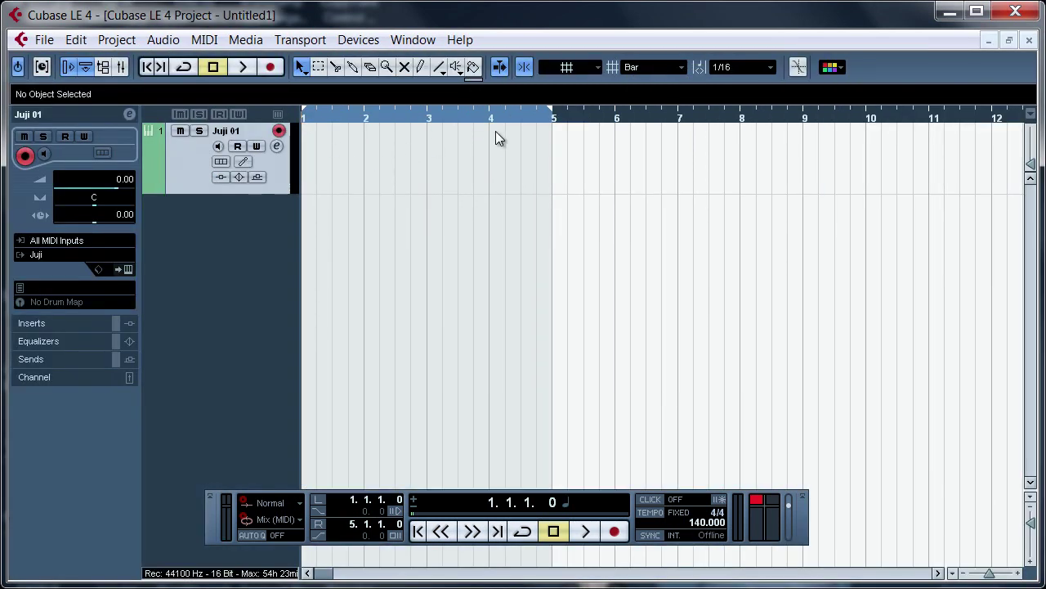
Create an empty part spanning bars 1 to 5 on the Juji 01 track and open it in the Key Editor.
{"action": "mouse_move", "coordinate": [547, 114]}
{"action": "left_mouse_down"}
{"action": "mouse_move", "coordinate": [379, 119]}
{"action": "mouse_move", "coordinate": [541, 118]}
{"action": "left_mouse_up"}
{"action": "double_click", "coordinate": [410, 164]}
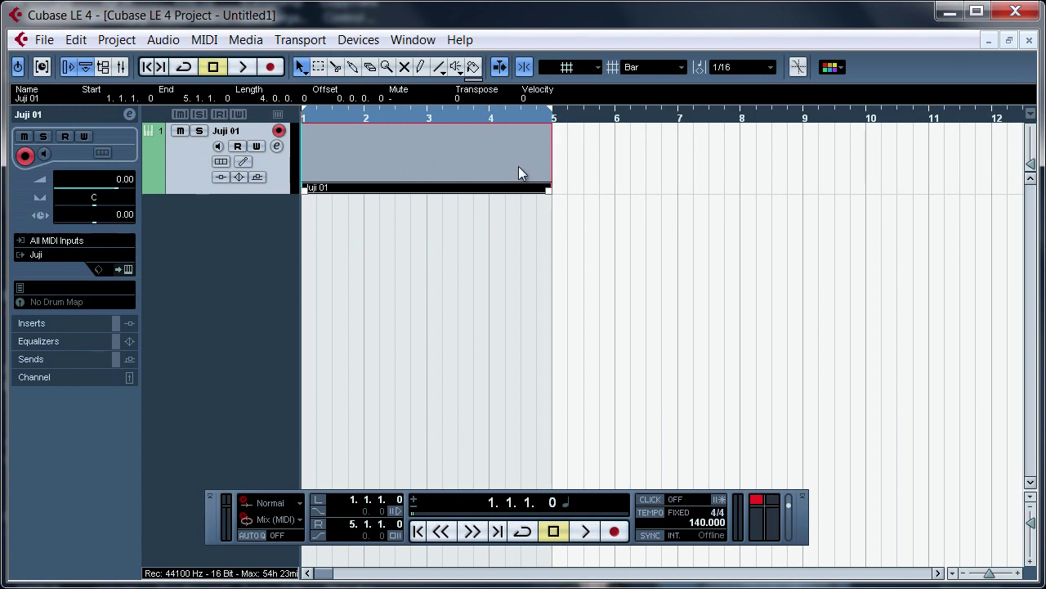
{"action": "double_click", "coordinate": [413, 159]}
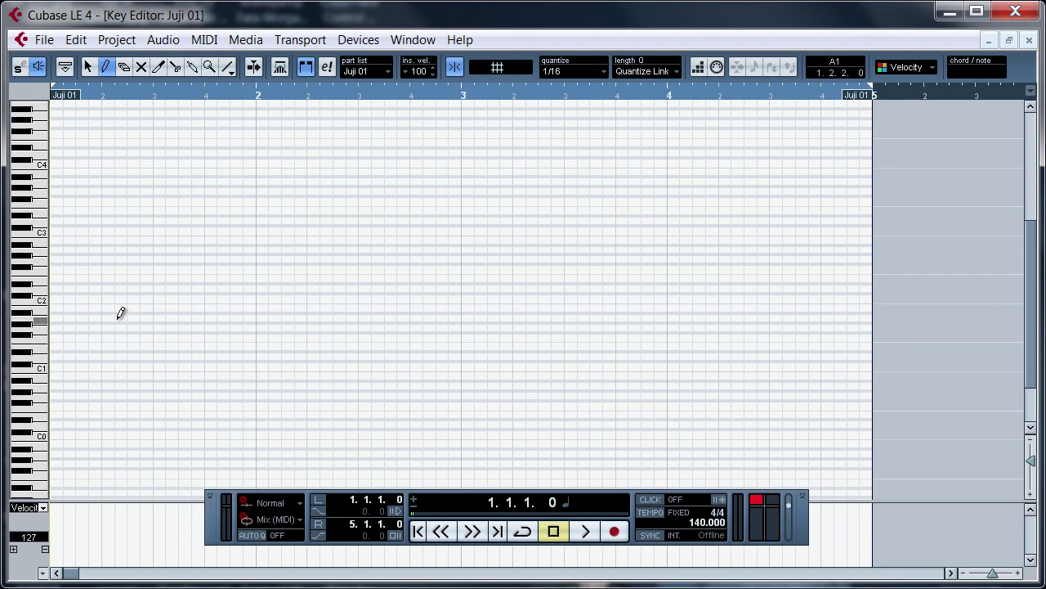
Draw eight short notes in the first bar: pairs on C1, F1 and G1, plus a pair just below C1.
{"action": "left_click", "coordinate": [70, 365]}
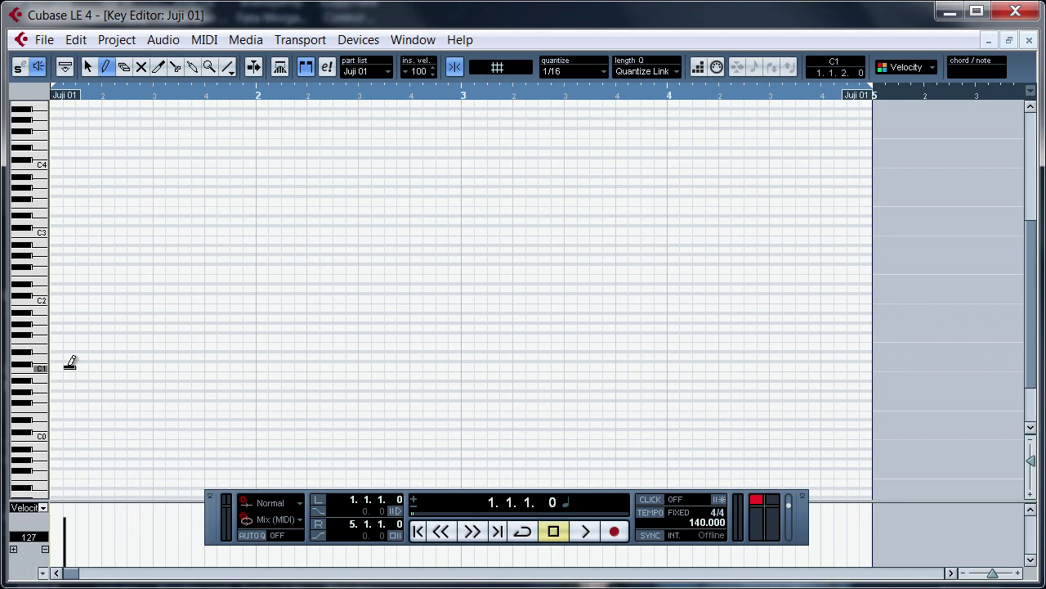
{"action": "left_click", "coordinate": [95, 365]}
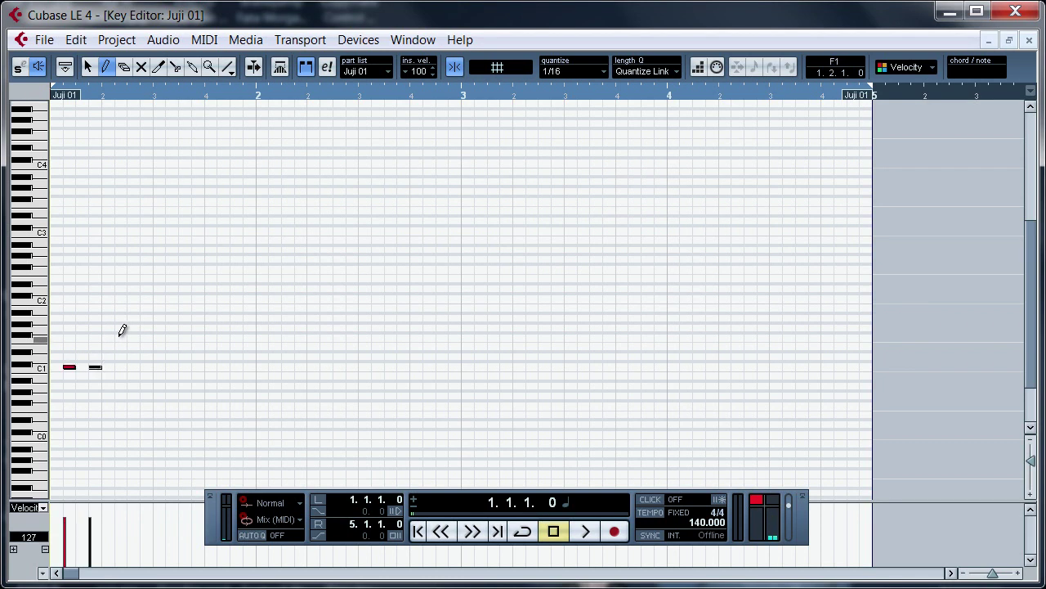
{"action": "left_click", "coordinate": [121, 336]}
{"action": "left_click", "coordinate": [146, 336]}
{"action": "left_click", "coordinate": [171, 328]}
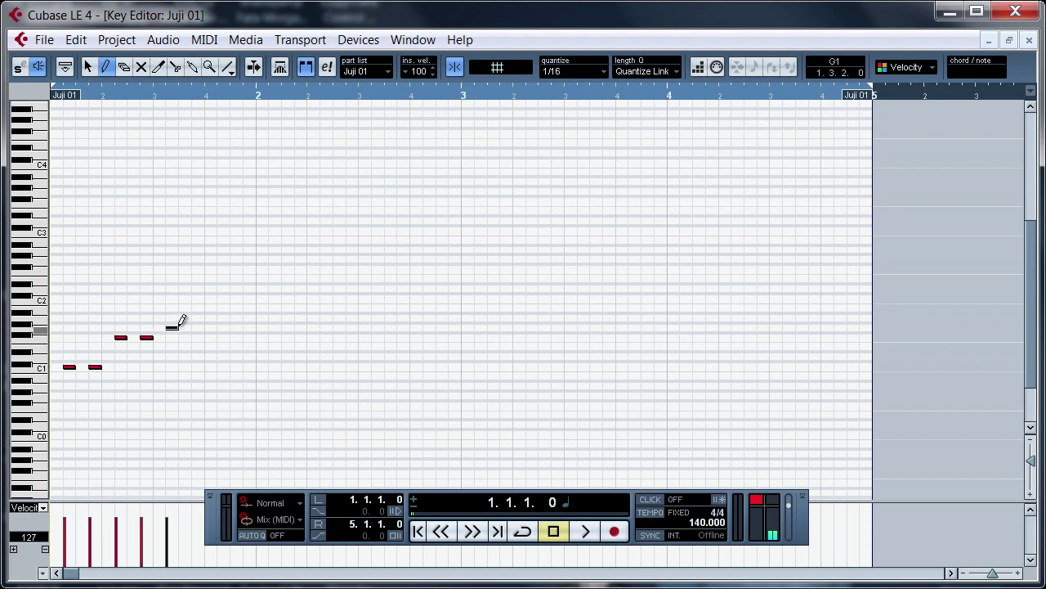
{"action": "left_click", "coordinate": [197, 327]}
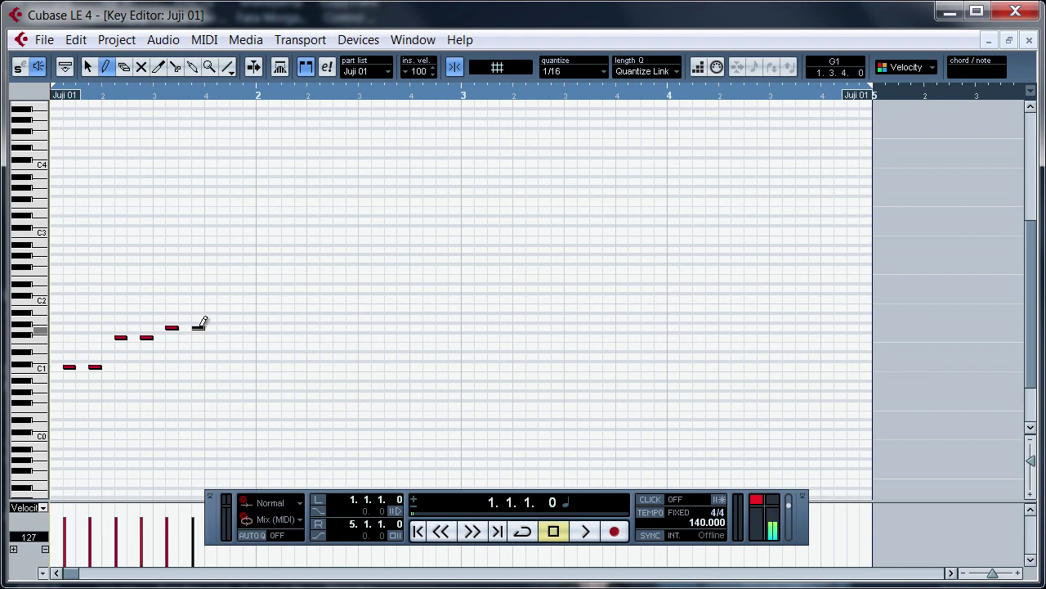
{"action": "left_click", "coordinate": [223, 377]}
{"action": "left_click", "coordinate": [250, 377]}
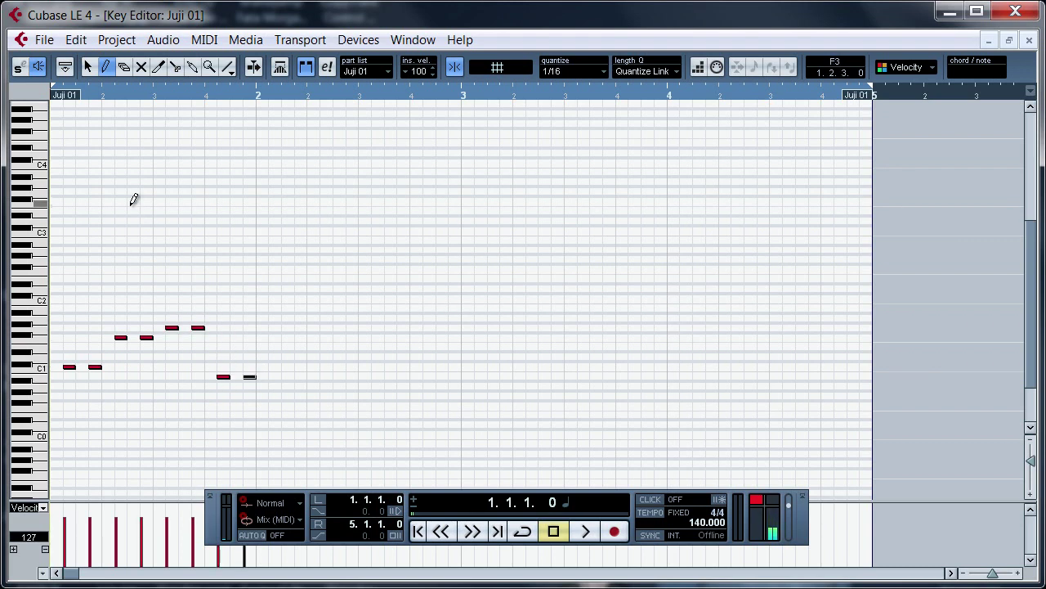
Copy the first bar's notes into bar 2, and copy the resulting two-bar pattern into bars 3 and 4 at a slightly higher pitch.
{"action": "left_click", "coordinate": [89, 69]}
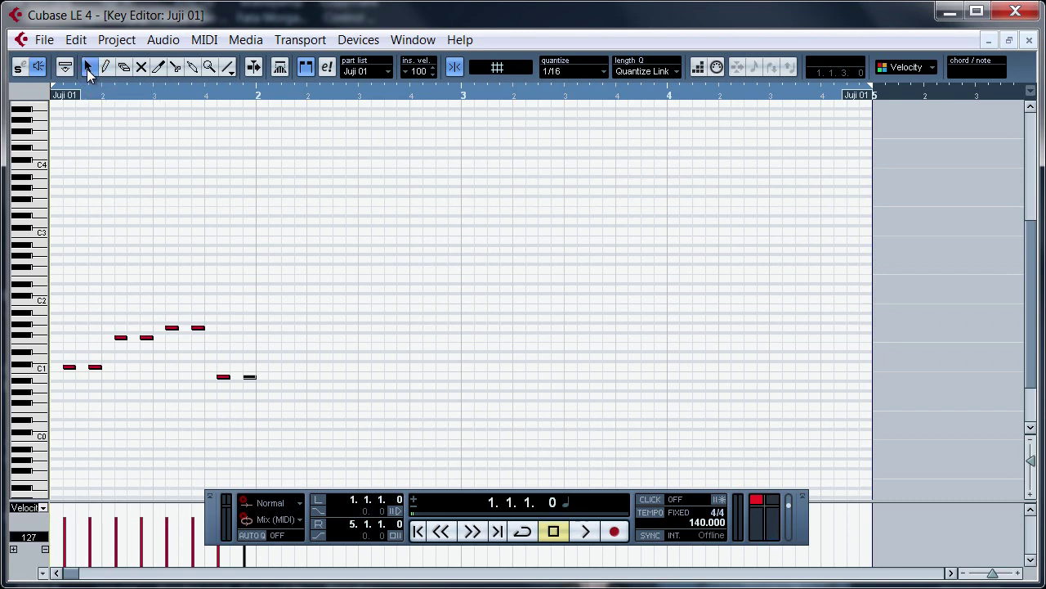
{"action": "left_click_drag", "start_coordinate": [318, 239], "coordinate": [57, 419]}
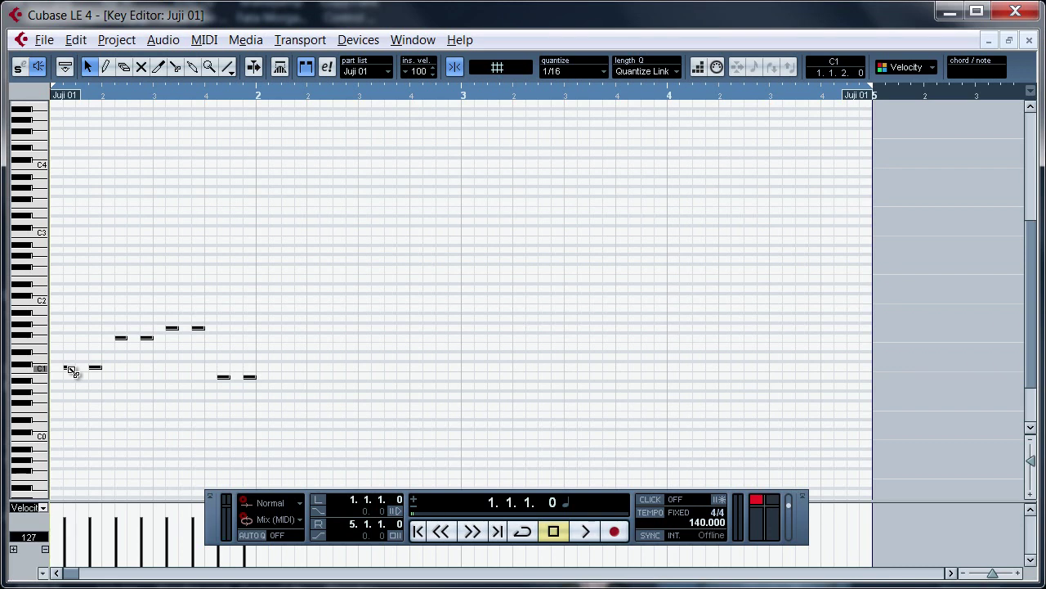
{"action": "left_click_drag", "start_coordinate": [71, 370], "coordinate": [287, 391]}
{"action": "left_click_drag", "start_coordinate": [527, 224], "coordinate": [484, 365]}
Play the note pattern, return to the project start, enable cycle playback, and play the pattern again before stopping.
{"action": "left_click", "coordinate": [587, 533]}
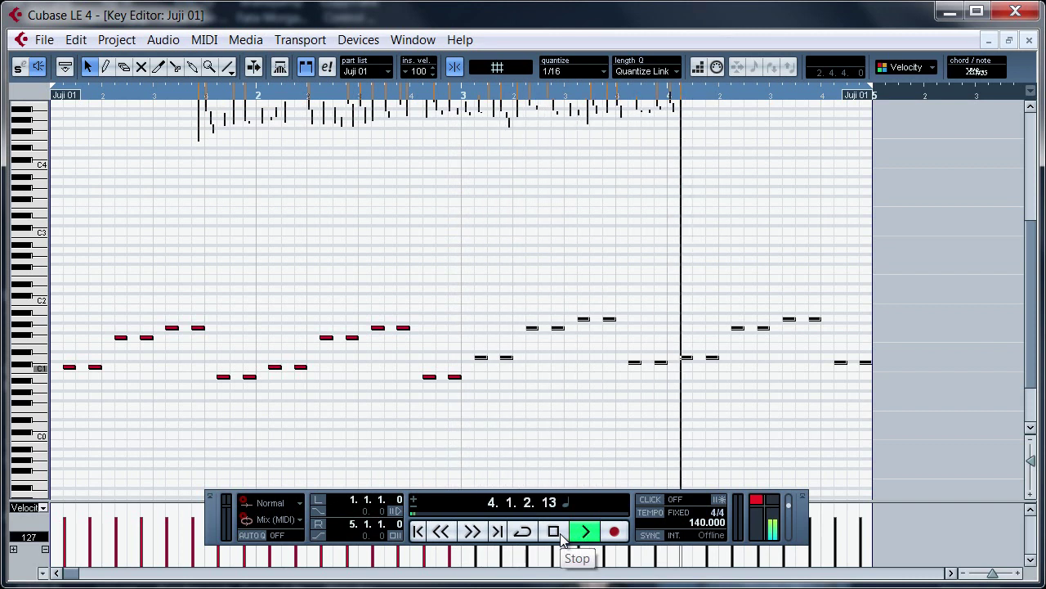
{"action": "left_click", "coordinate": [554, 532]}
{"action": "left_click", "coordinate": [418, 531]}
{"action": "left_click", "coordinate": [523, 532]}
{"action": "left_click", "coordinate": [588, 532]}
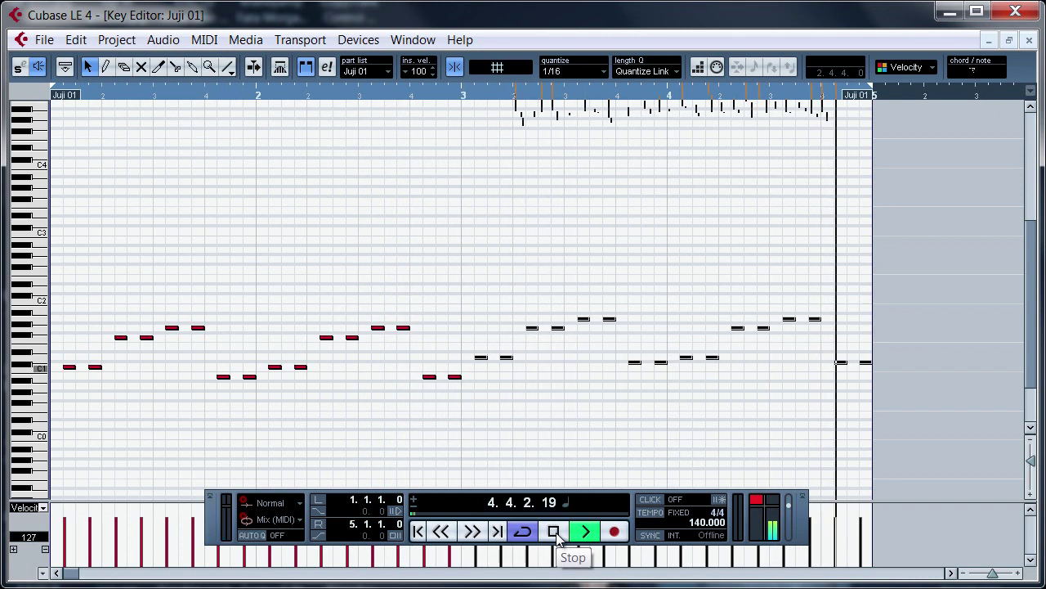
{"action": "left_click", "coordinate": [554, 533]}
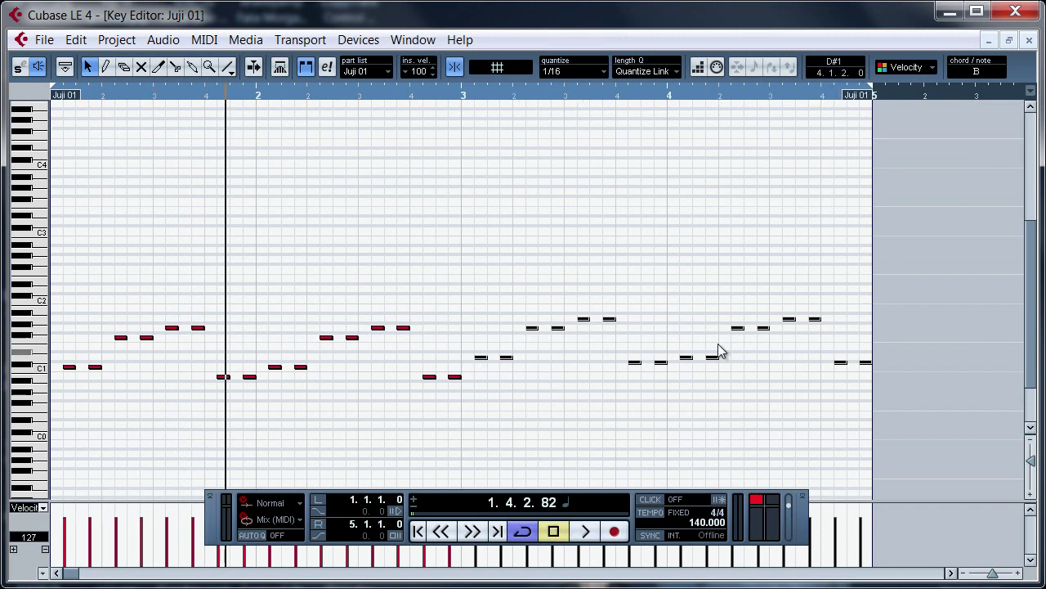
Leave the Key Editor and open Juji's instrument editor, switching to PULSE with a lower DECAY while playing test notes.
{"action": "left_click", "coordinate": [1030, 41]}
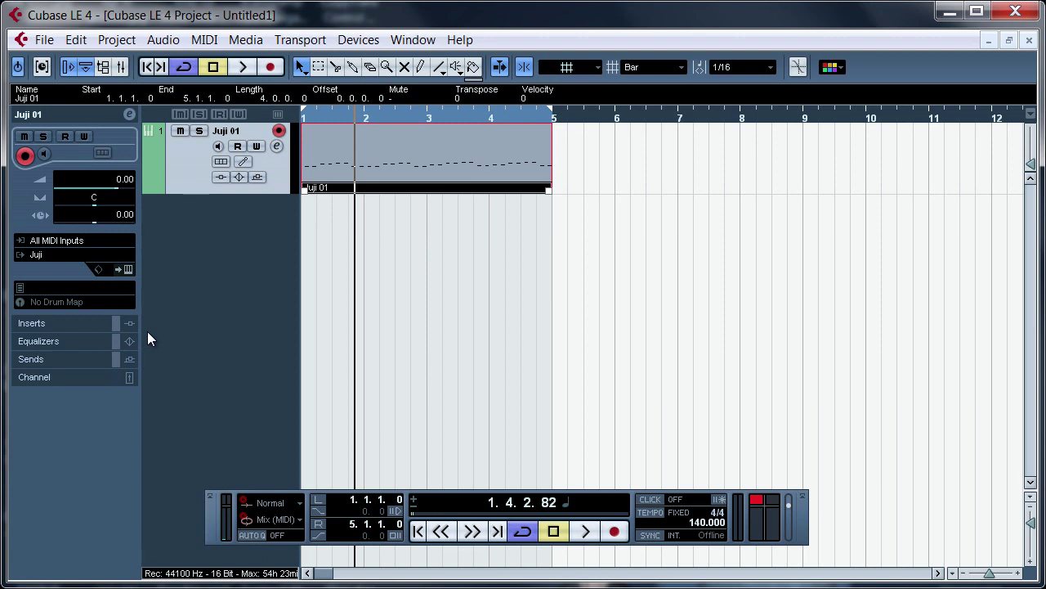
{"action": "left_click", "coordinate": [128, 269]}
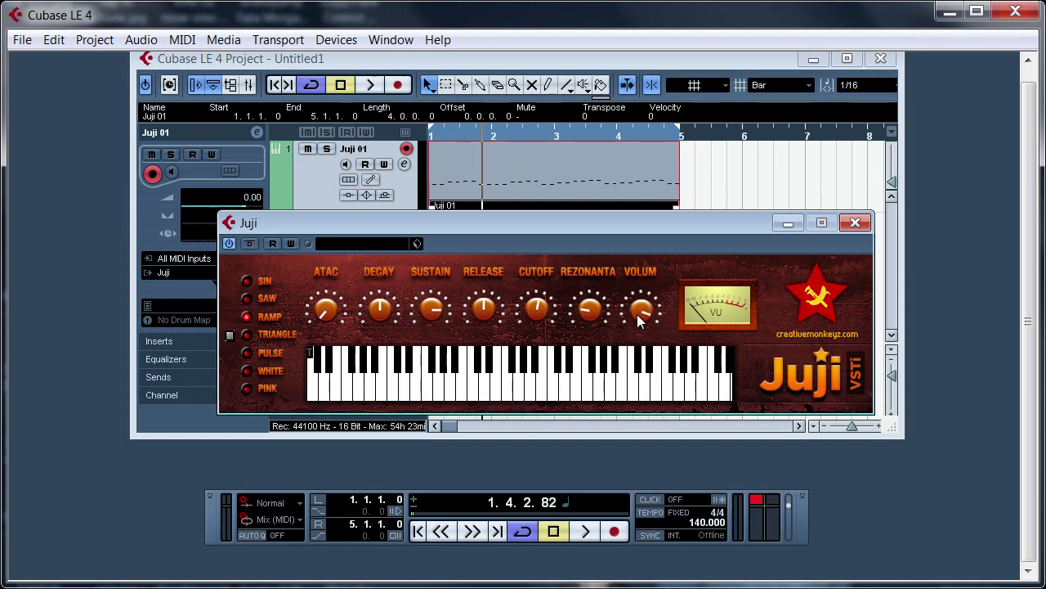
{"action": "left_click", "coordinate": [450, 397]}
{"action": "left_click", "coordinate": [401, 390]}
{"action": "left_click", "coordinate": [493, 392]}
Play the pattern from the start with the new Juji sound, stop it, and return to the maximized project window.
{"action": "left_click", "coordinate": [417, 532]}
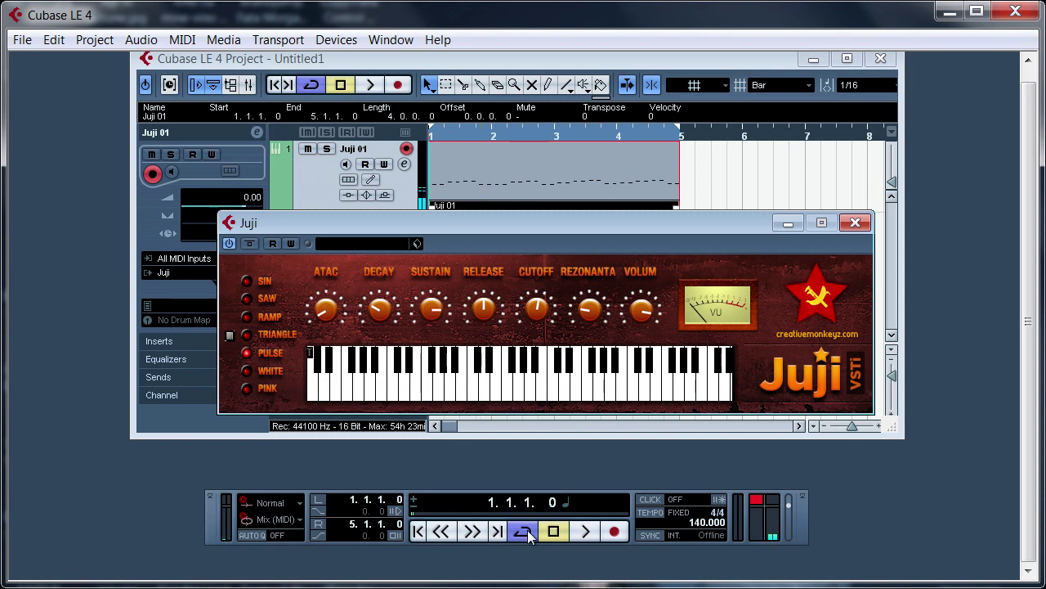
{"action": "left_click", "coordinate": [585, 532]}
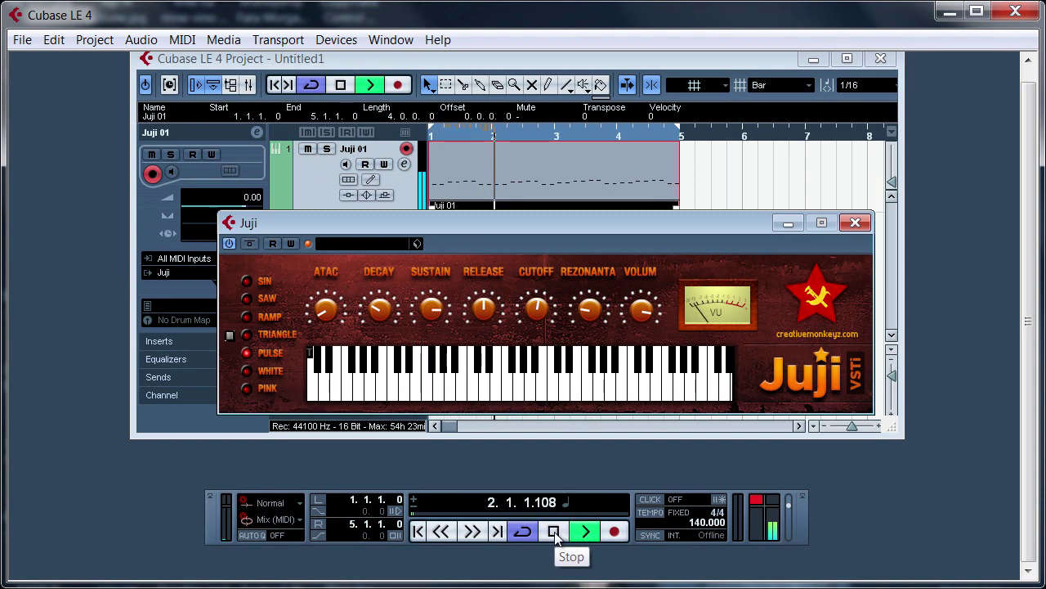
{"action": "left_click", "coordinate": [554, 532]}
{"action": "left_click", "coordinate": [856, 224]}
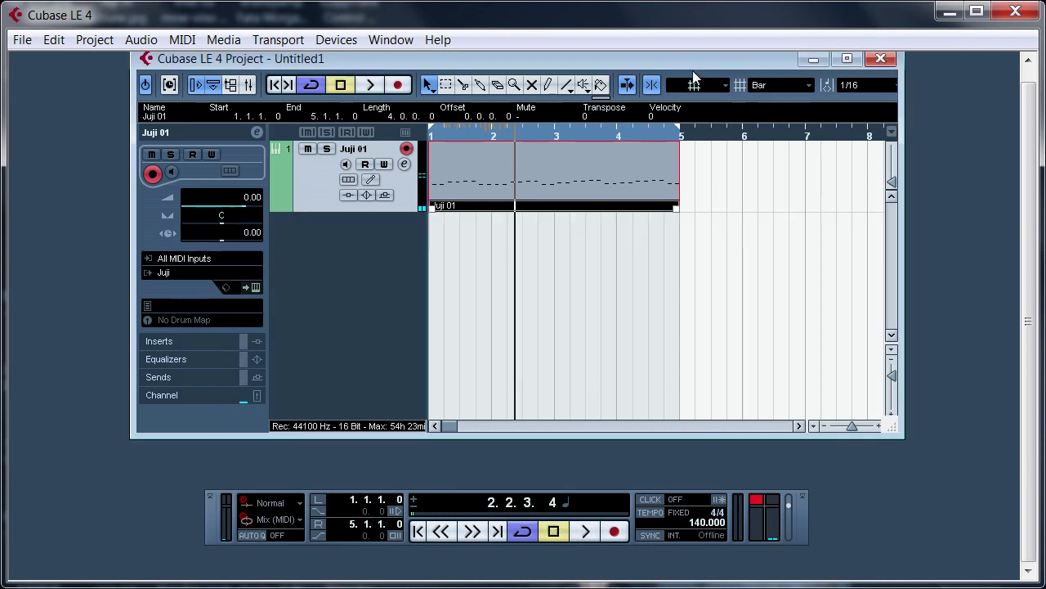
{"action": "double_click", "coordinate": [694, 59]}
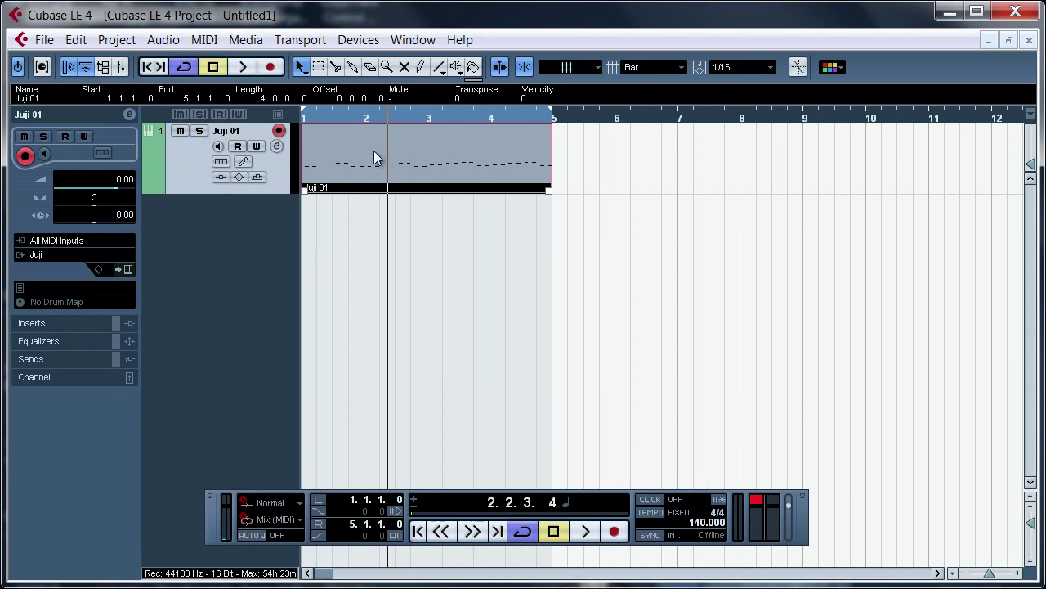
Transpose the Juji 01 part up by 12 semitones.
{"action": "left_click", "coordinate": [204, 40]}
{"action": "left_click", "coordinate": [241, 239]}
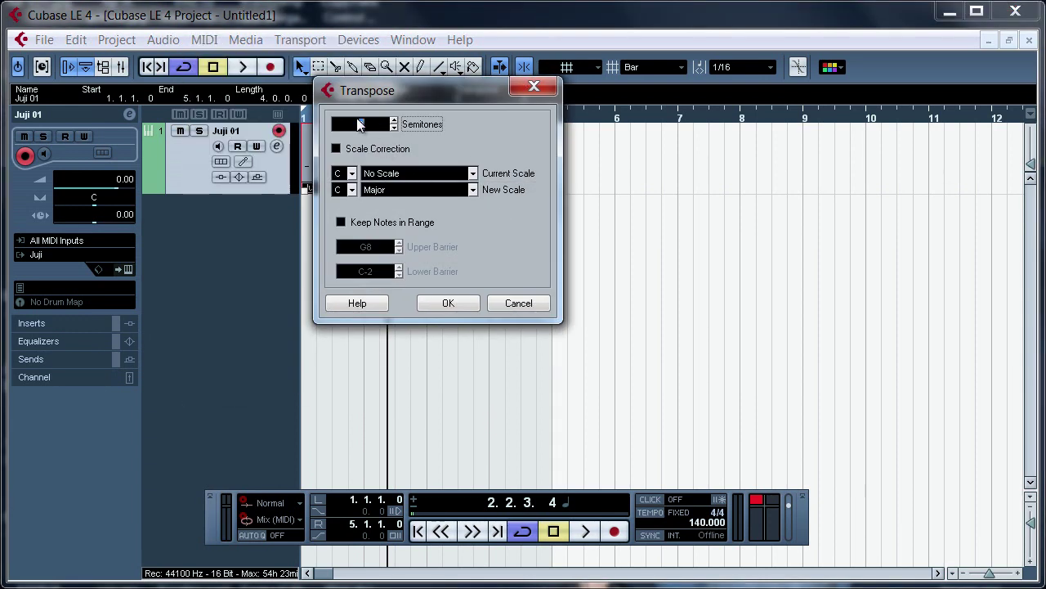
{"action": "left_click", "coordinate": [448, 302]}
{"action": "left_click", "coordinate": [204, 39]}
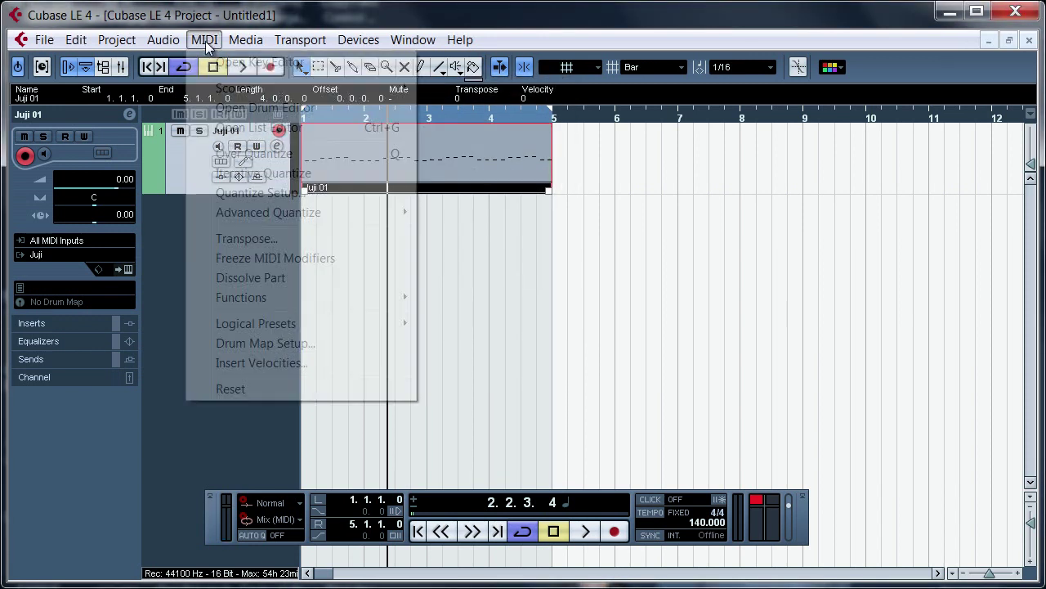
{"action": "left_click", "coordinate": [248, 238]}
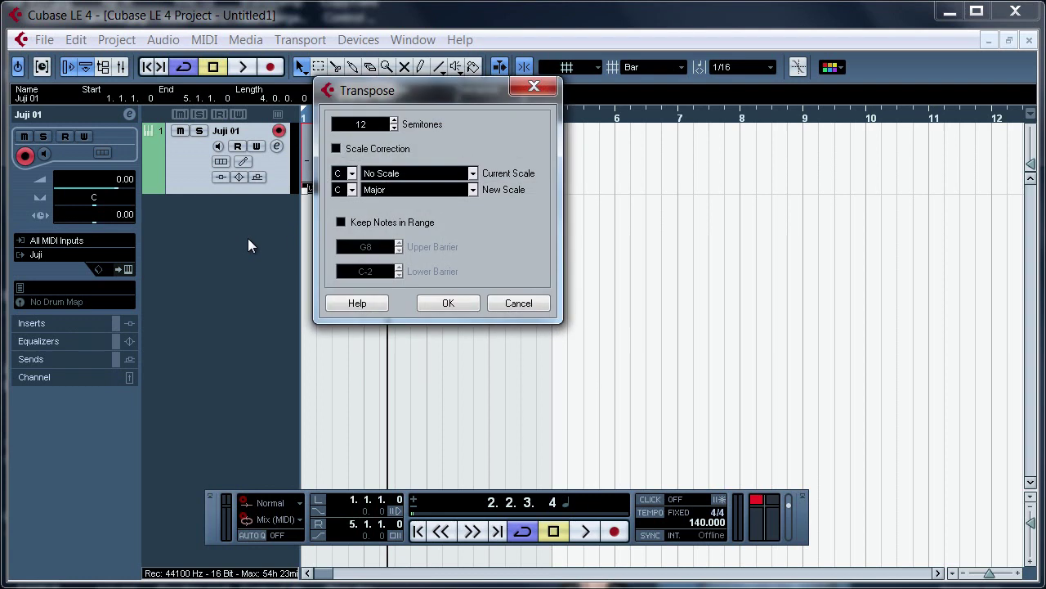
{"action": "left_click", "coordinate": [516, 303]}
Play the transposed part from the project start and stop playback.
{"action": "left_click", "coordinate": [418, 531]}
{"action": "left_click", "coordinate": [586, 532]}
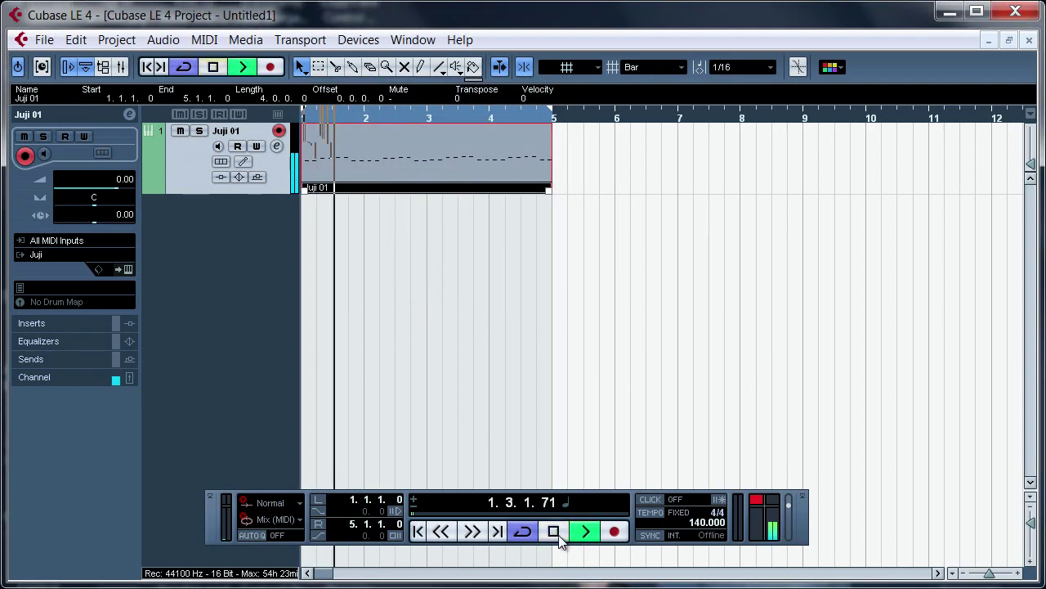
{"action": "key", "text": "space"}
Transpose the Juji 01 part up another 12 semitones, and audition it from the project start.
{"action": "left_click", "coordinate": [205, 39]}
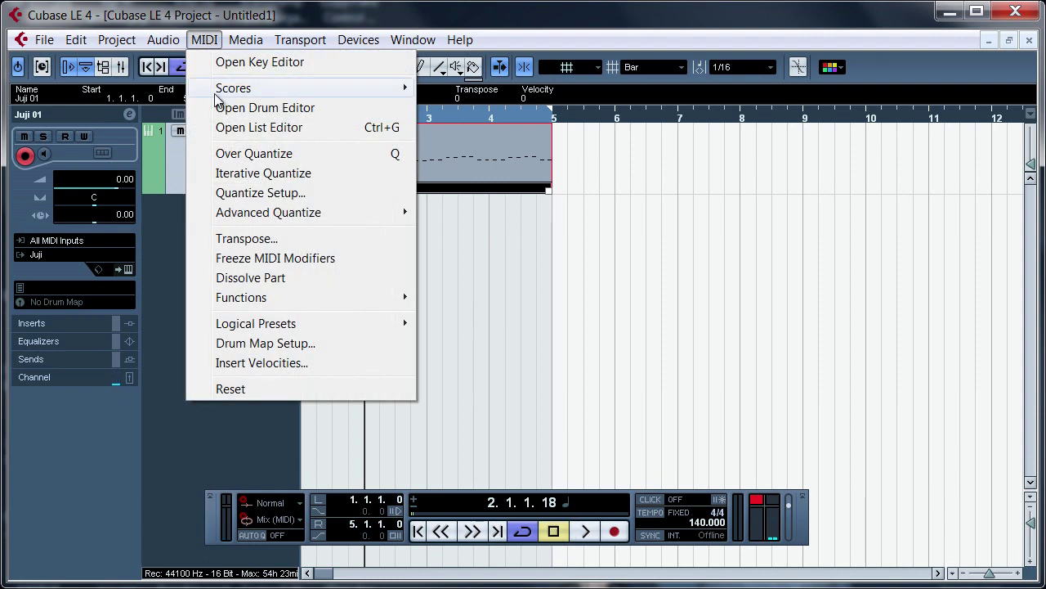
{"action": "left_click", "coordinate": [245, 238]}
{"action": "left_click", "coordinate": [448, 303]}
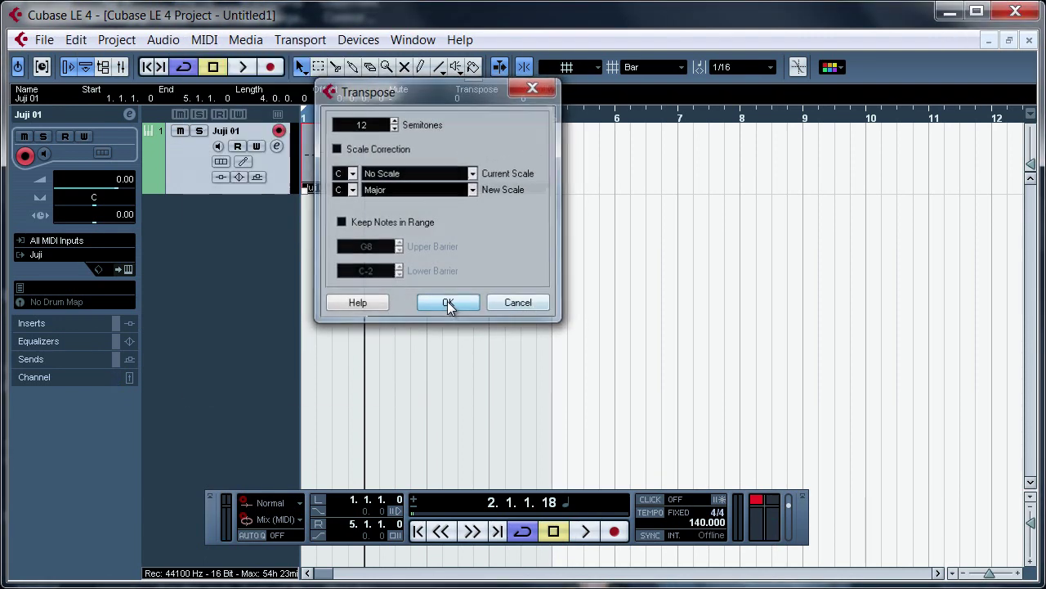
{"action": "left_click", "coordinate": [418, 531]}
{"action": "left_click", "coordinate": [585, 532]}
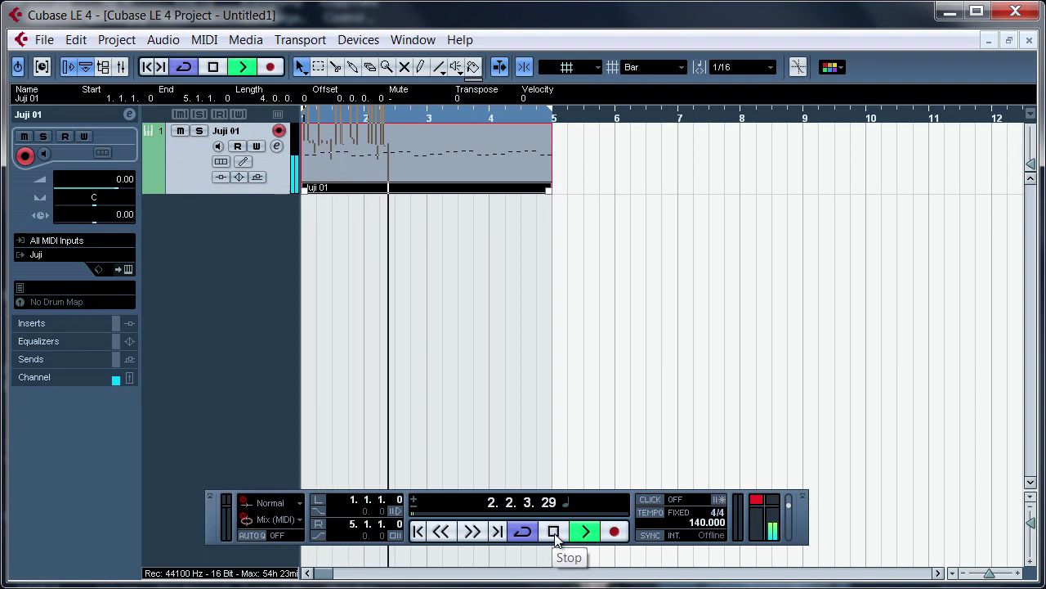
{"action": "left_click", "coordinate": [554, 531]}
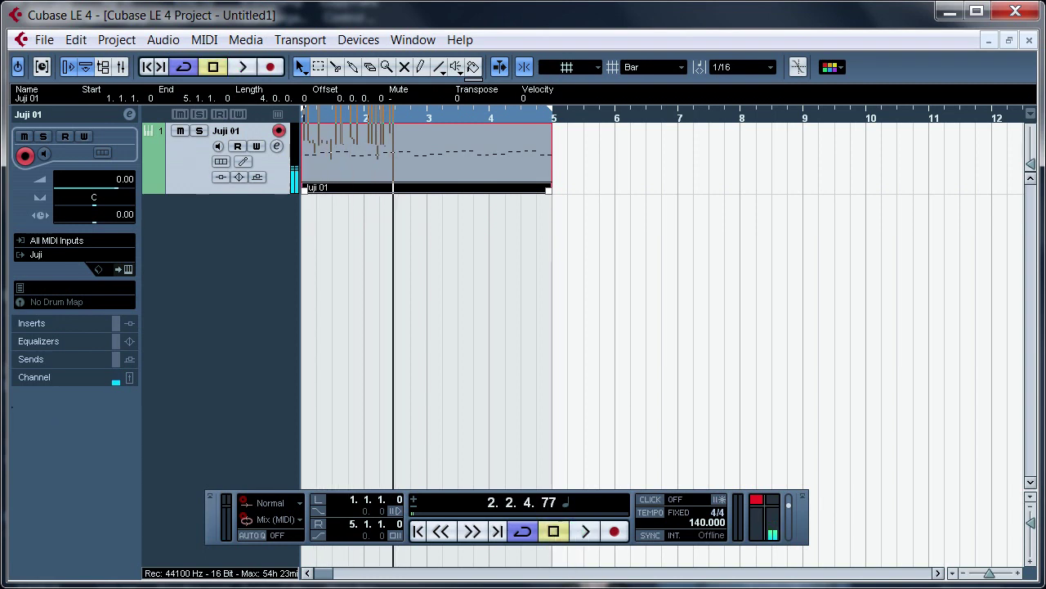
Add PingPongDelay to the Juji 01 track's first insert slot, try its Ballad Vocal preset, and close the effect window.
{"action": "left_click", "coordinate": [39, 324]}
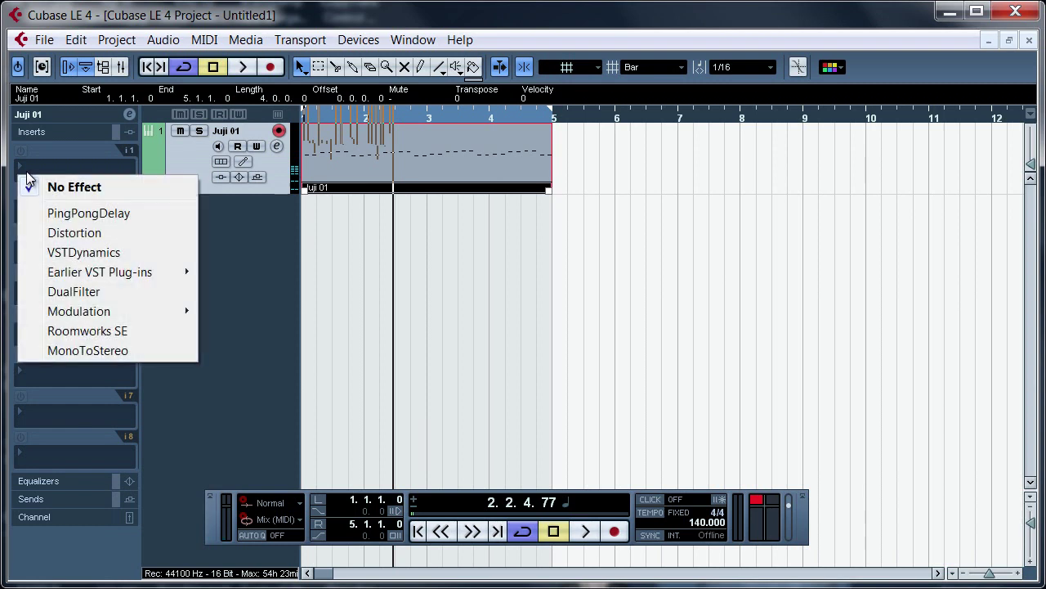
{"action": "left_click", "coordinate": [23, 172]}
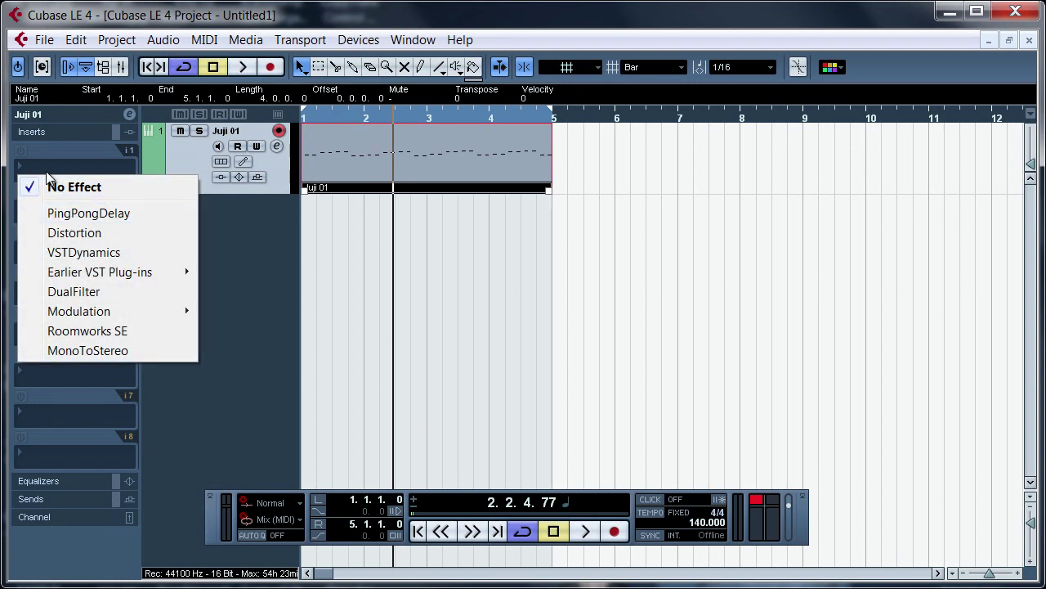
{"action": "left_click", "coordinate": [102, 213]}
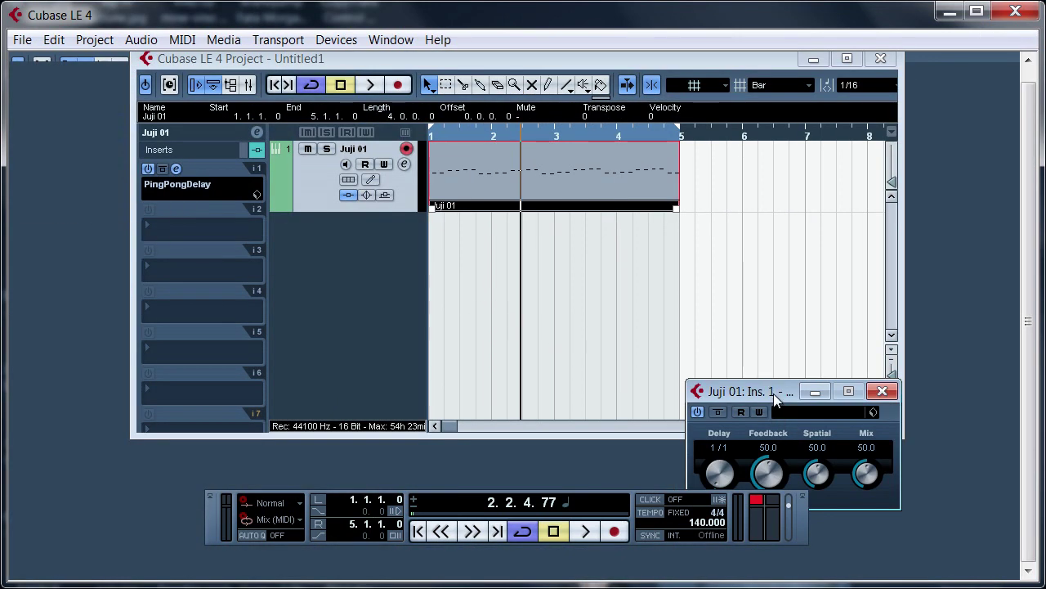
{"action": "left_click_drag", "start_coordinate": [774, 393], "coordinate": [271, 151]}
{"action": "left_click", "coordinate": [280, 169]}
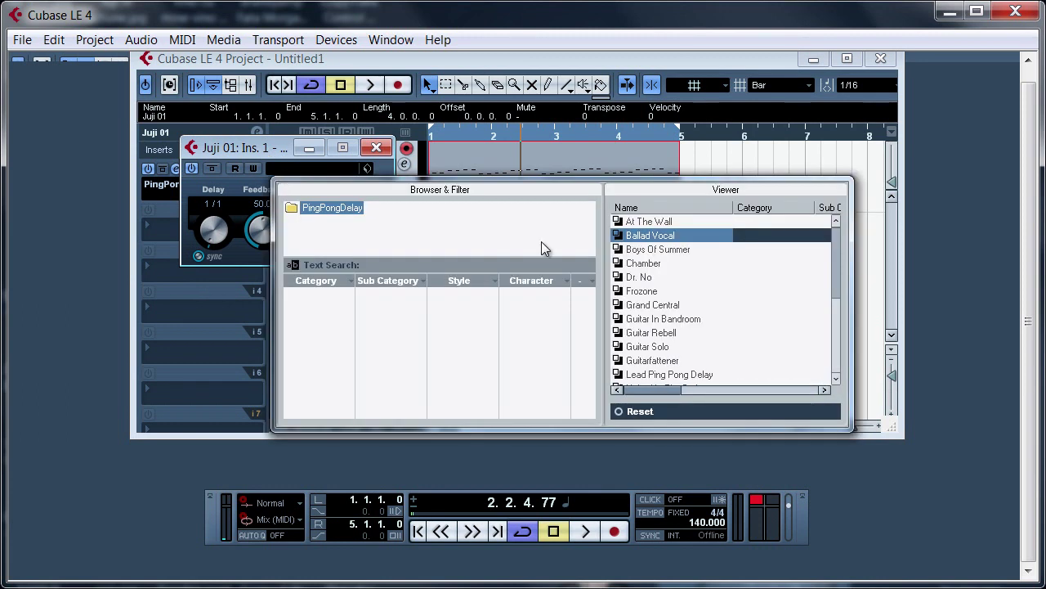
{"action": "double_click", "coordinate": [662, 236]}
{"action": "left_click", "coordinate": [376, 147]}
Add Roomworks SE to the second insert slot with the Bright Plate Reverb preset, and close its window.
{"action": "left_click", "coordinate": [164, 227]}
{"action": "left_click", "coordinate": [220, 390]}
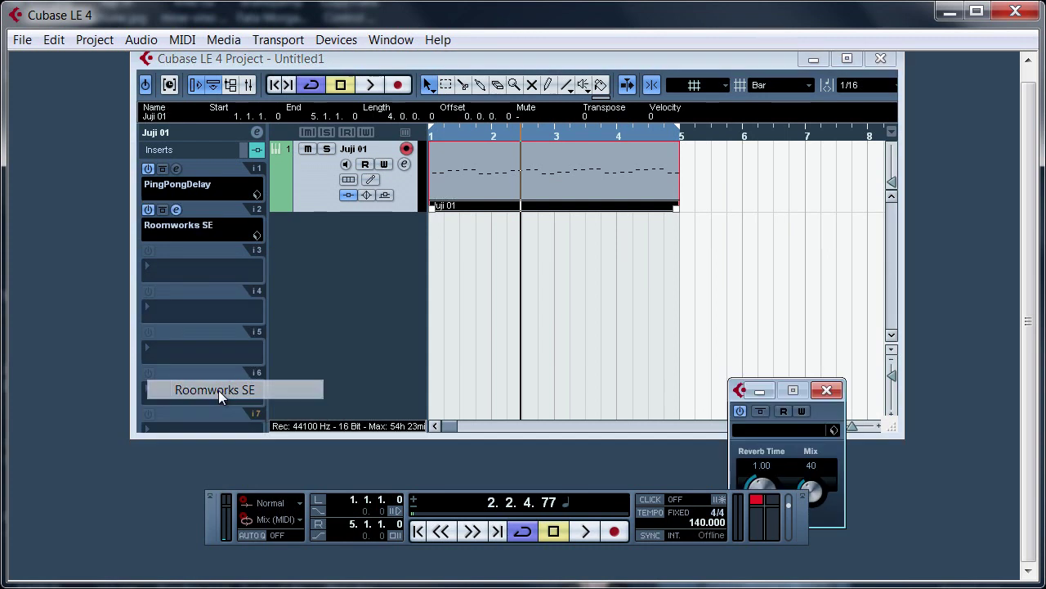
{"action": "left_click_drag", "start_coordinate": [734, 392], "coordinate": [442, 258]}
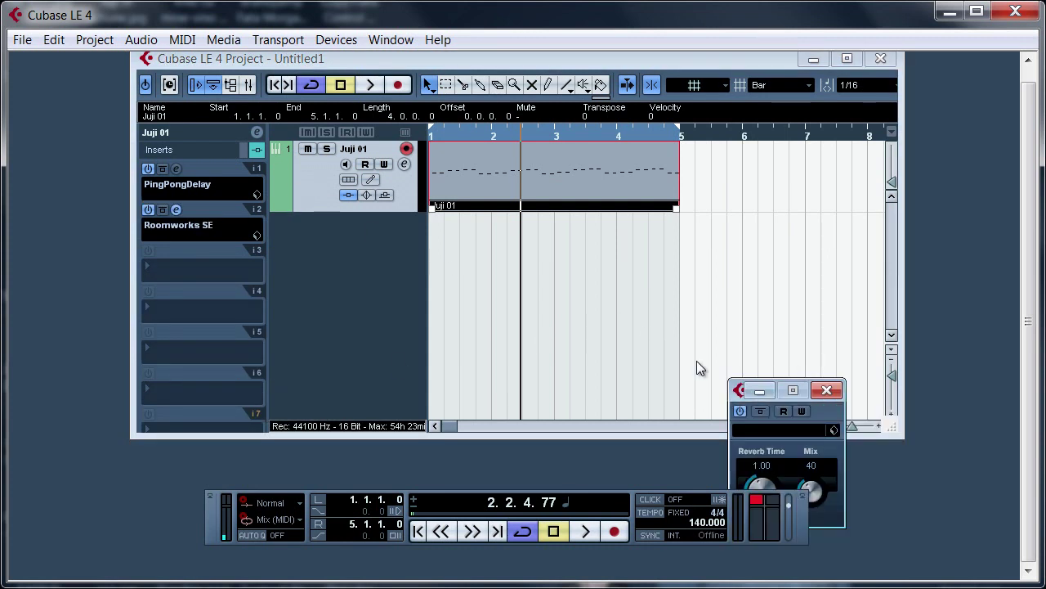
{"action": "left_click_drag", "start_coordinate": [735, 392], "coordinate": [797, 390]}
{"action": "left_click", "coordinate": [769, 432]}
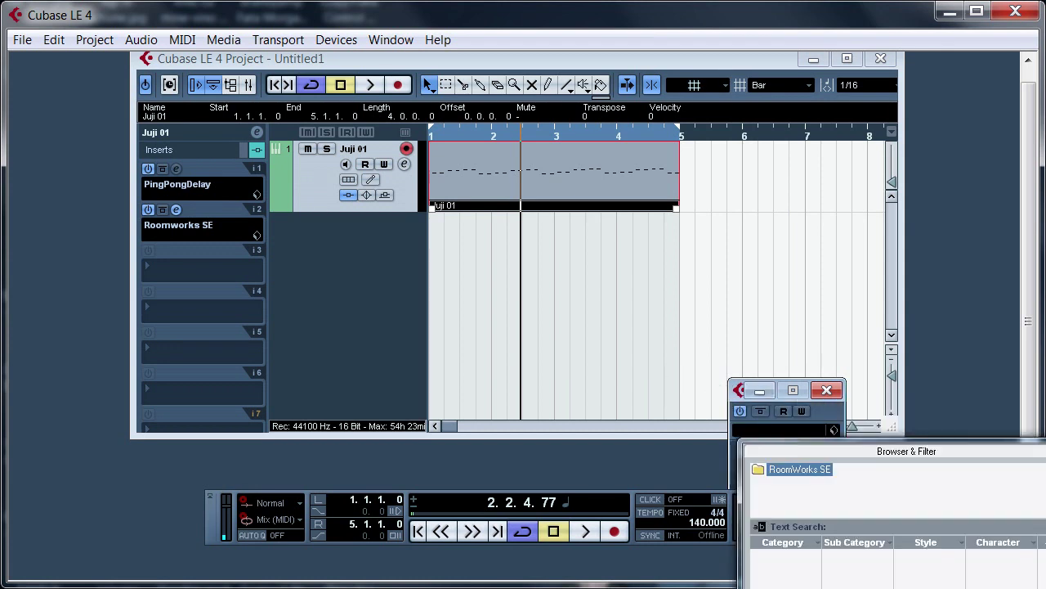
{"action": "key", "text": "Escape"}
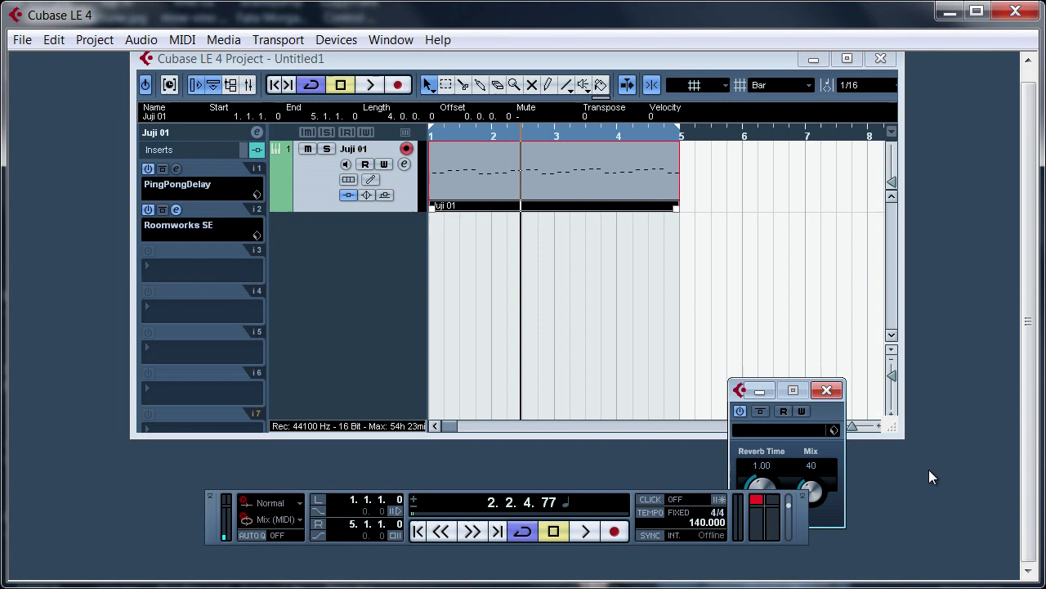
{"action": "left_click", "coordinate": [826, 390]}
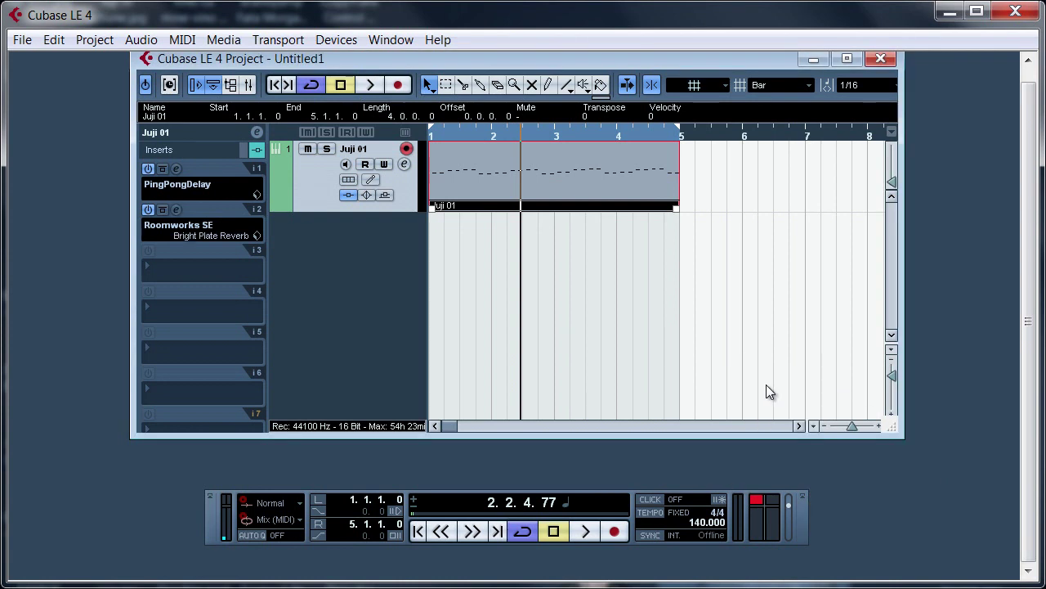
Play the Juji 01 part with its delay and reverb inserts, and stop playback.
{"action": "left_click", "coordinate": [343, 89]}
{"action": "left_click", "coordinate": [368, 87]}
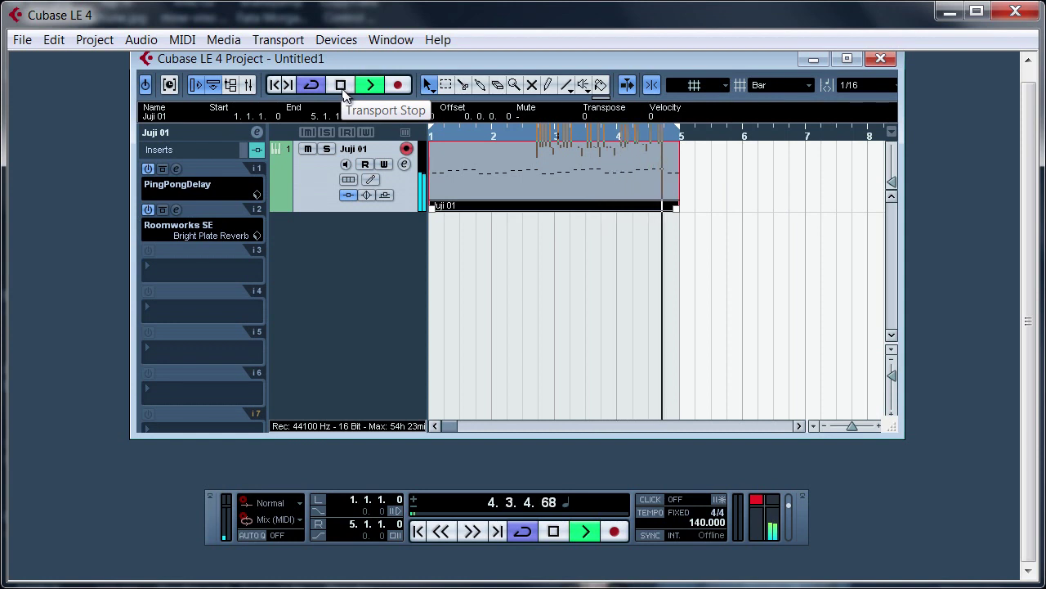
{"action": "left_click", "coordinate": [341, 85]}
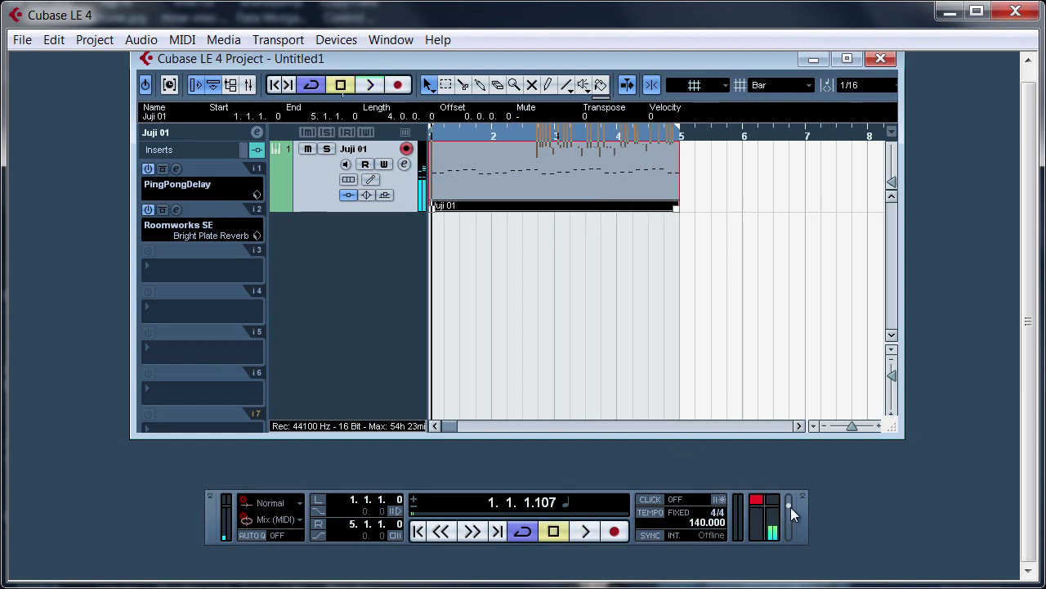
Lower the Mix of the PingPongDelay on Juji 01's first insert slot to 18.6 and close its window.
{"action": "left_click", "coordinate": [176, 169]}
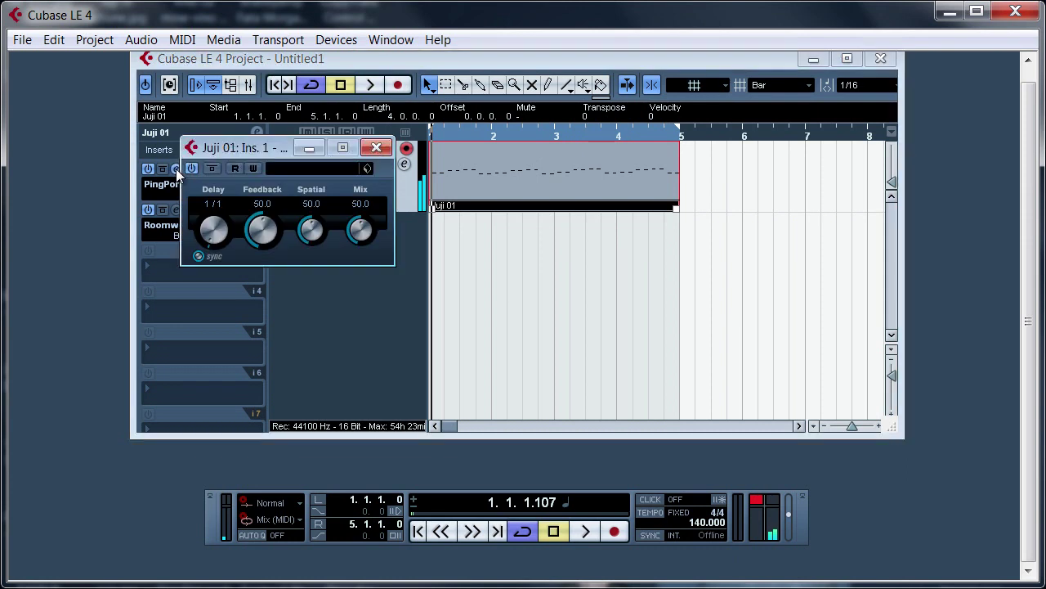
{"action": "left_click_drag", "start_coordinate": [362, 243], "coordinate": [357, 241]}
{"action": "left_click", "coordinate": [377, 148]}
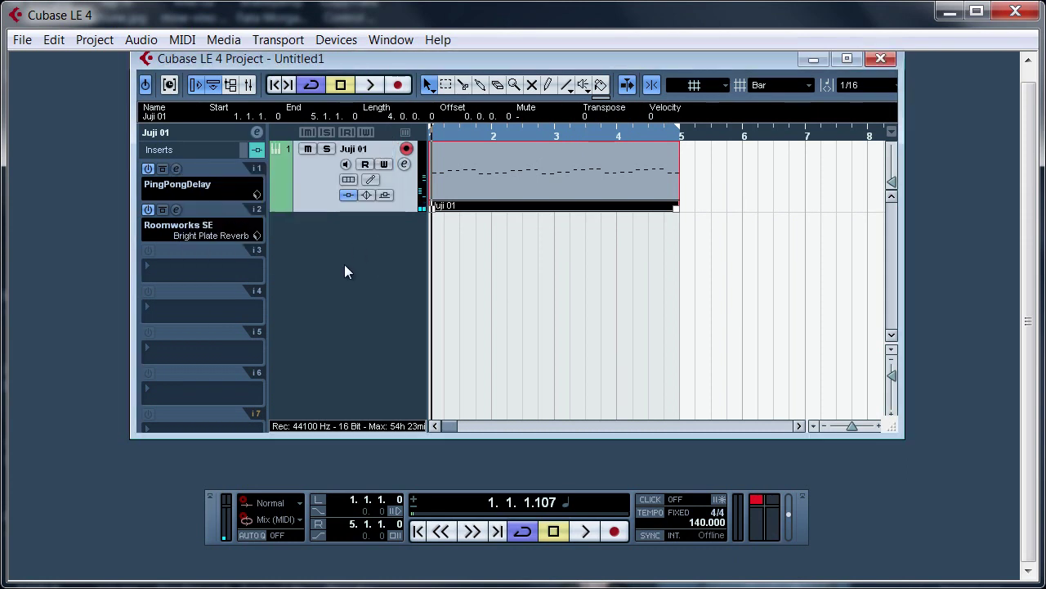
Add a second instrument track using the Juji VST instrument.
{"action": "right_click", "coordinate": [311, 233]}
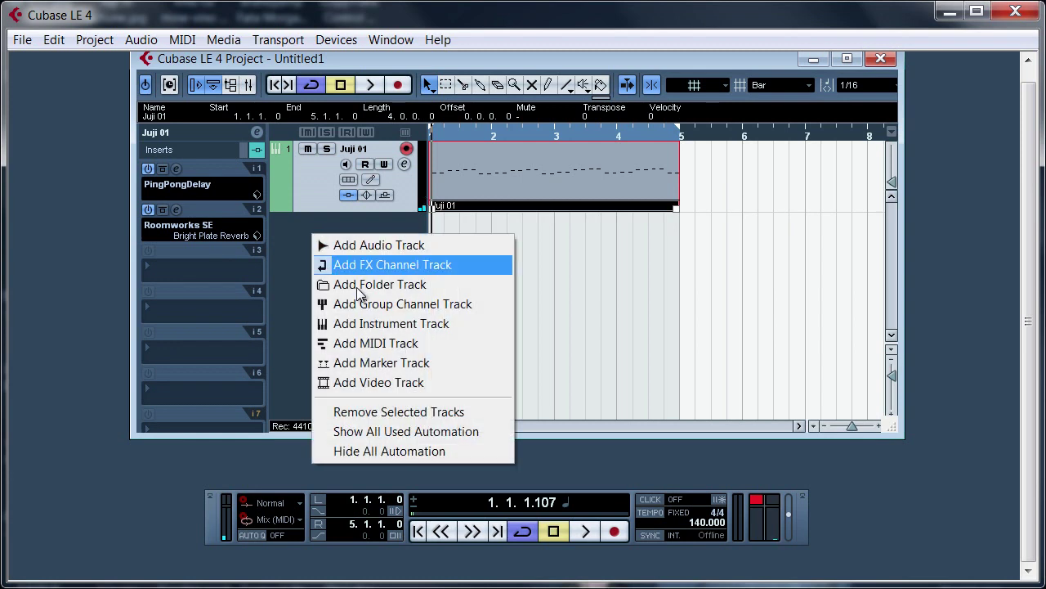
{"action": "left_click", "coordinate": [377, 324]}
{"action": "left_click", "coordinate": [694, 323]}
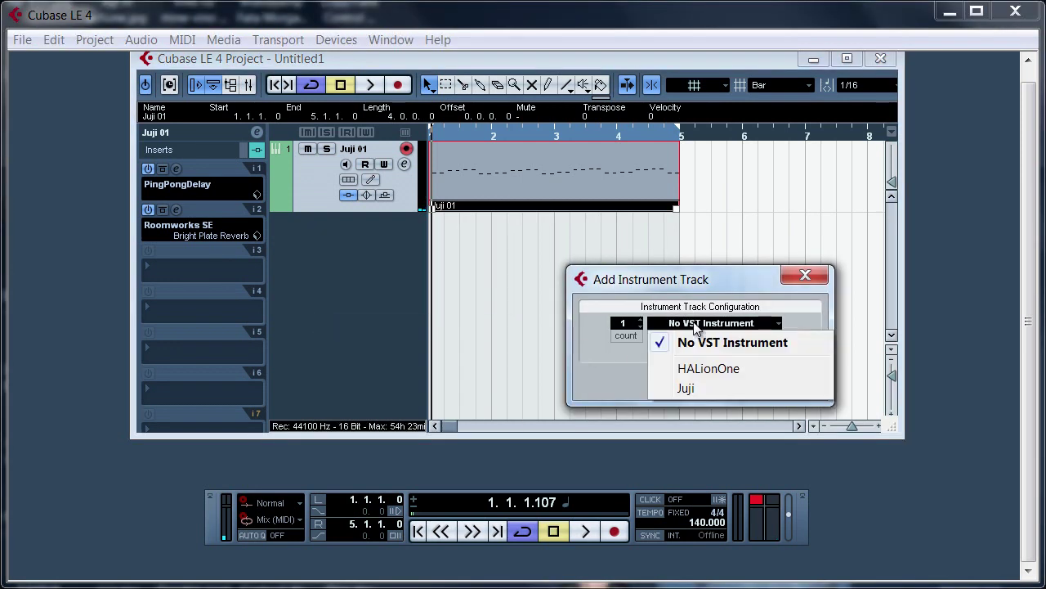
{"action": "left_click", "coordinate": [684, 390]}
{"action": "left_click", "coordinate": [724, 384]}
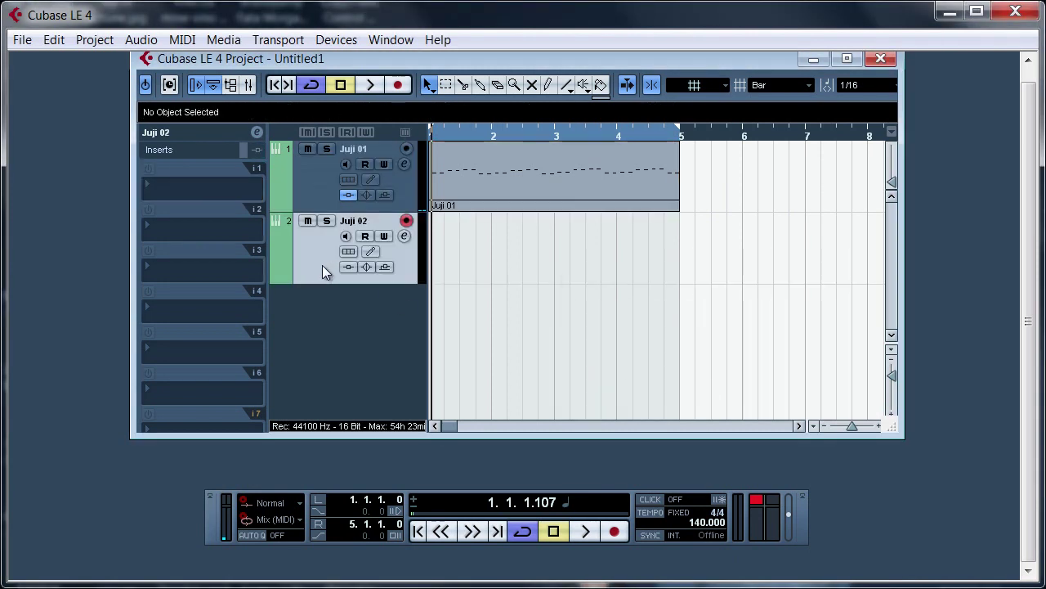
Open the Juji synth of the Juji 02 track and turn down its attack, cutoff and resonance.
{"action": "left_click", "coordinate": [224, 129]}
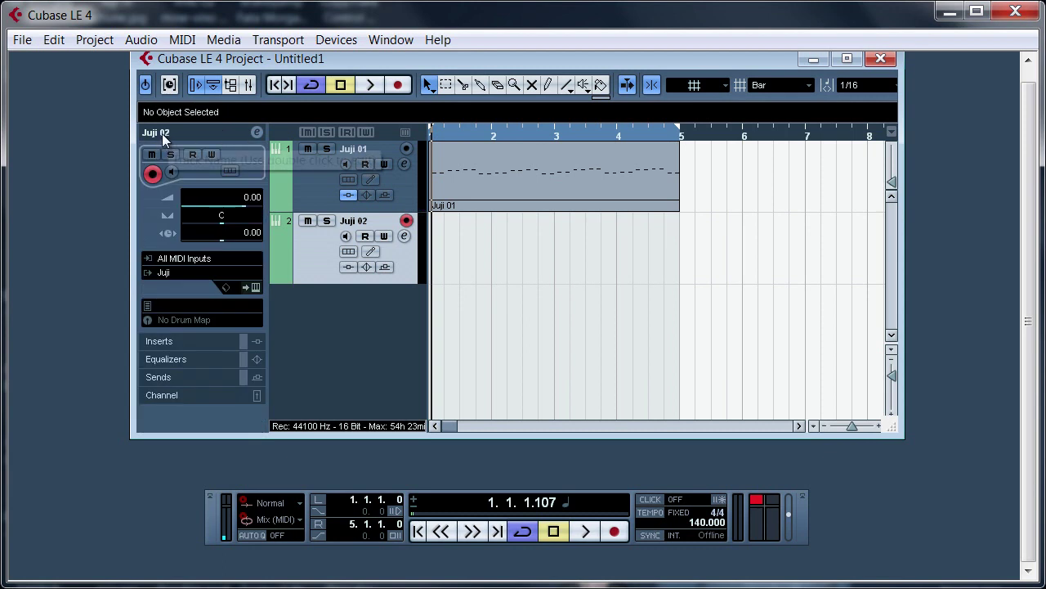
{"action": "left_click", "coordinate": [255, 287]}
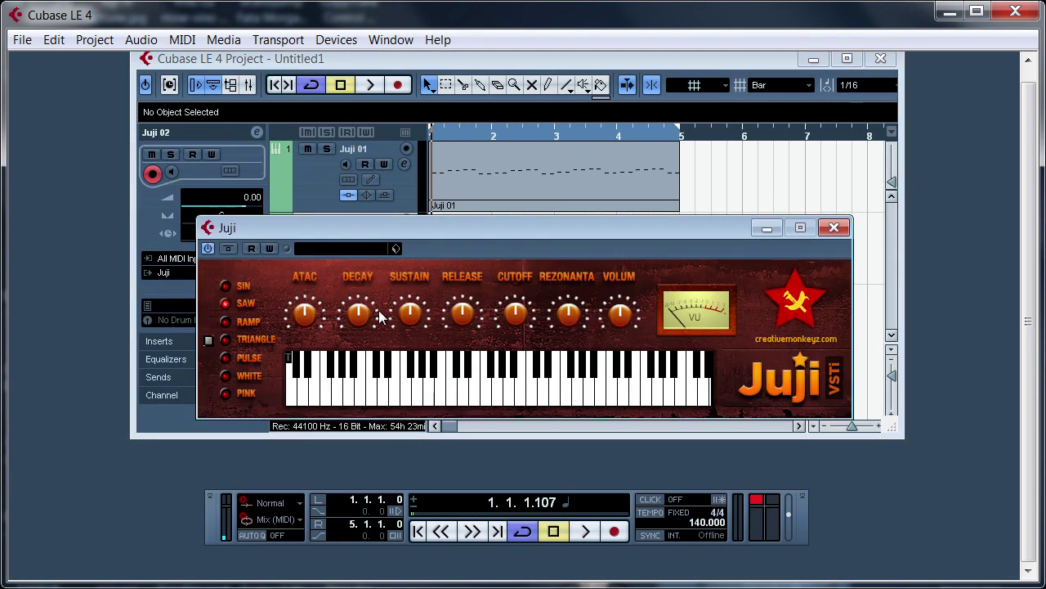
{"action": "left_click_drag", "start_coordinate": [303, 323], "coordinate": [316, 375]}
{"action": "left_click_drag", "start_coordinate": [517, 317], "coordinate": [510, 390]}
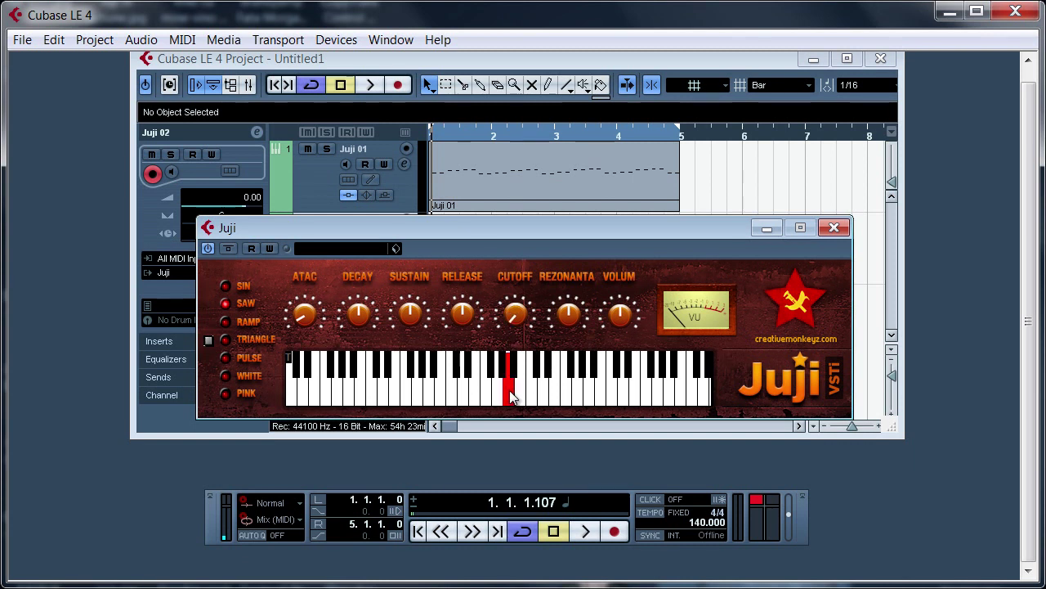
{"action": "left_click_drag", "start_coordinate": [570, 320], "coordinate": [558, 387]}
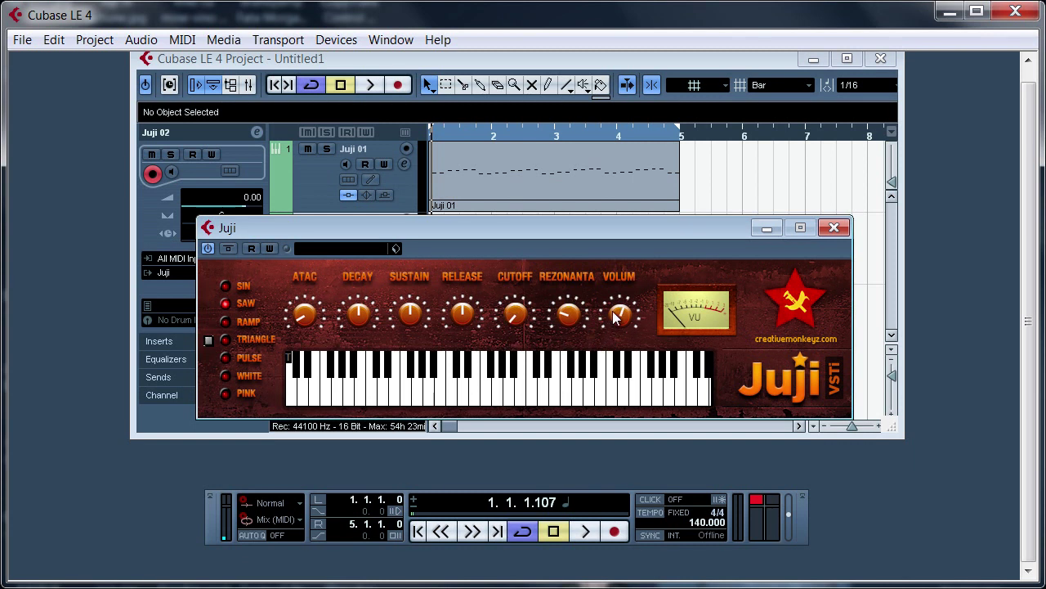
Adjust the synth's decay and sustain while trying notes on its keyboard, and close the synth window.
{"action": "left_click_drag", "start_coordinate": [358, 316], "coordinate": [344, 364]}
{"action": "left_click_drag", "start_coordinate": [410, 315], "coordinate": [396, 330]}
{"action": "left_click", "coordinate": [460, 391]}
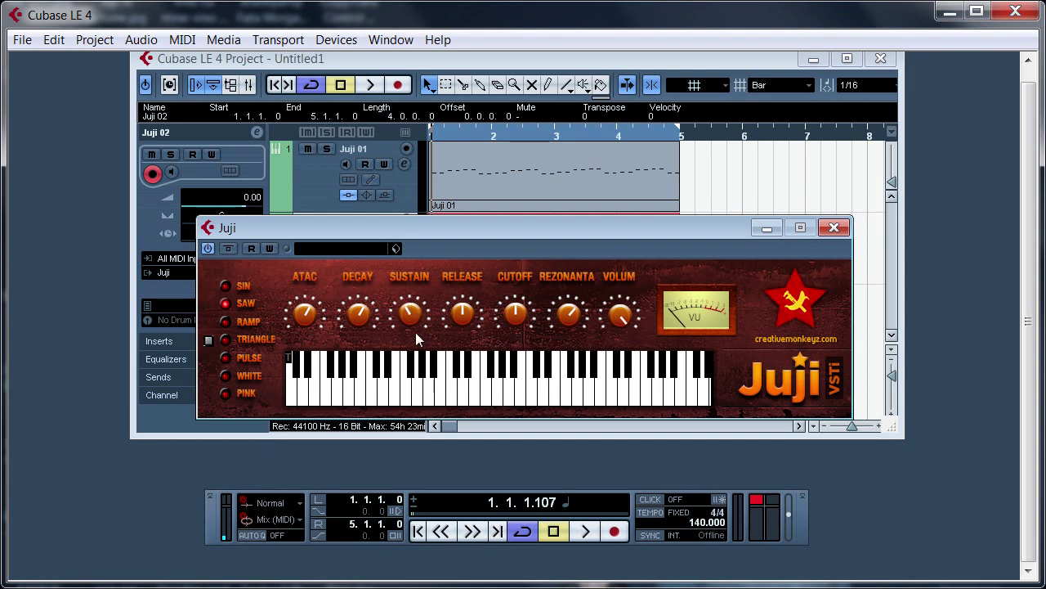
{"action": "left_click", "coordinate": [395, 393]}
{"action": "left_click", "coordinate": [397, 390]}
{"action": "left_click", "coordinate": [834, 227]}
Open the Juji 02 part in the key editor and draw four consecutive one-bar notes filling bars 1 to 4, starting on C1.
{"action": "left_click", "coordinate": [847, 58]}
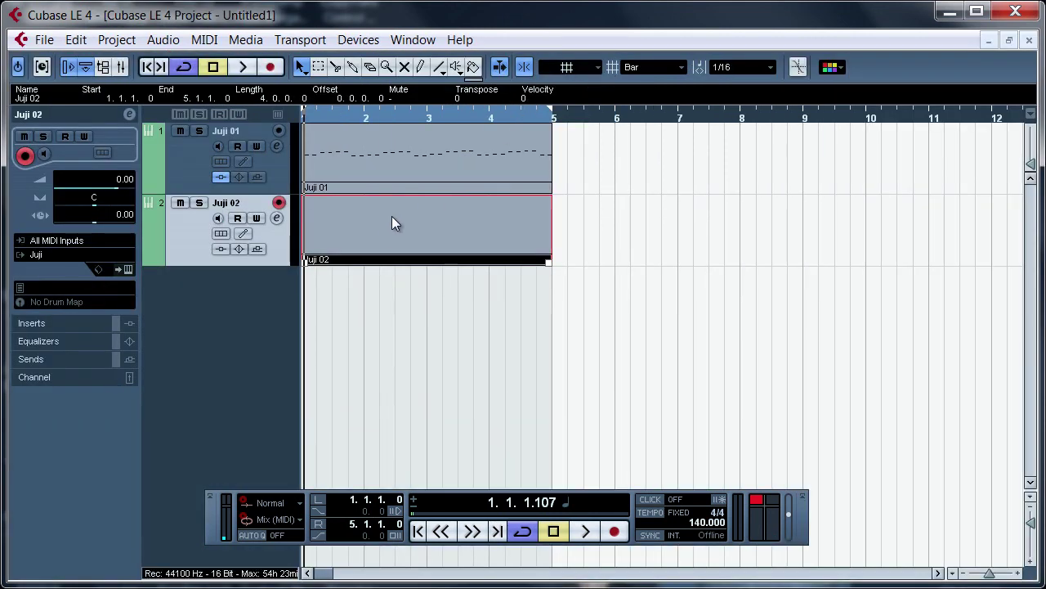
{"action": "double_click", "coordinate": [386, 222]}
{"action": "scroll", "coordinate": [1012, 308], "scroll_direction": "down", "scroll_amount": 3}
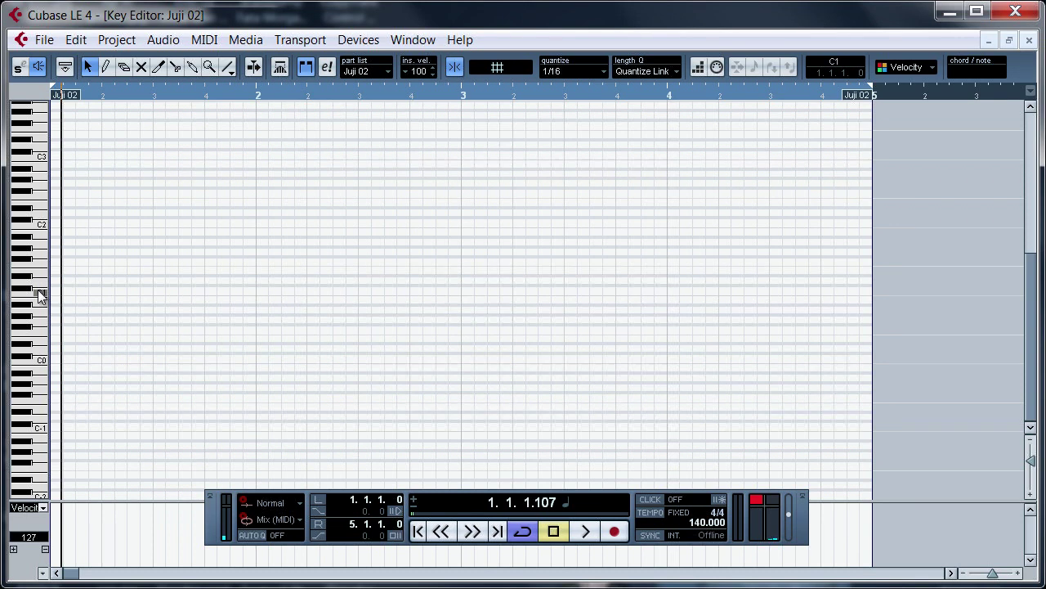
{"action": "left_click", "coordinate": [106, 67]}
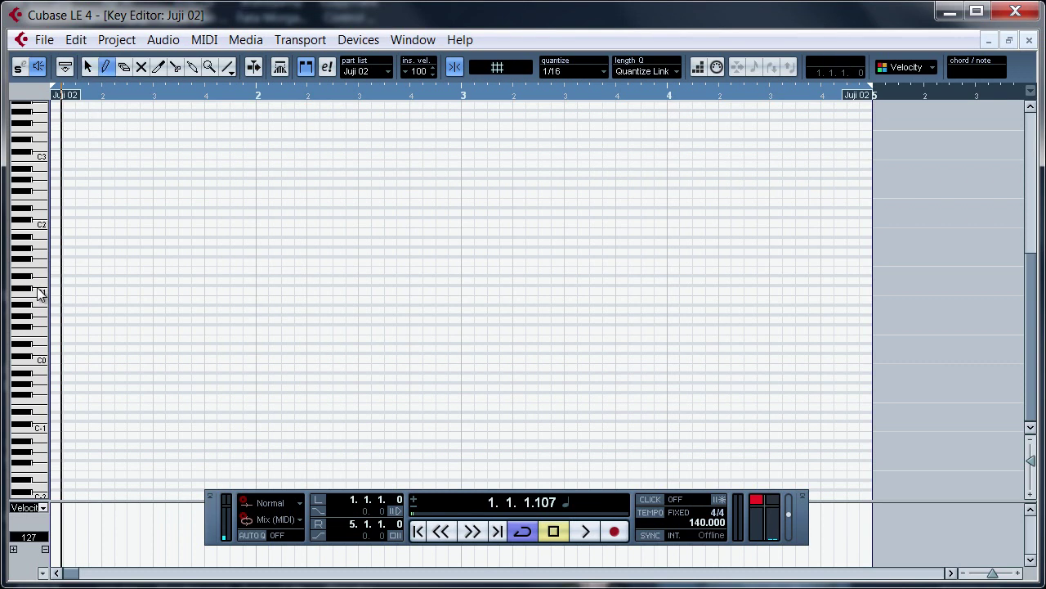
{"action": "mouse_move", "coordinate": [57, 284]}
{"action": "left_mouse_down"}
{"action": "mouse_move", "coordinate": [257, 275]}
{"action": "mouse_move", "coordinate": [318, 302]}
{"action": "mouse_move", "coordinate": [682, 292]}
{"action": "mouse_move", "coordinate": [673, 291]}
{"action": "mouse_move", "coordinate": [694, 278]}
{"action": "mouse_move", "coordinate": [806, 286]}
{"action": "mouse_move", "coordinate": [879, 263]}
{"action": "left_mouse_up"}
Play both parts from the project start, close the key editor and stop playback.
{"action": "left_click", "coordinate": [416, 532]}
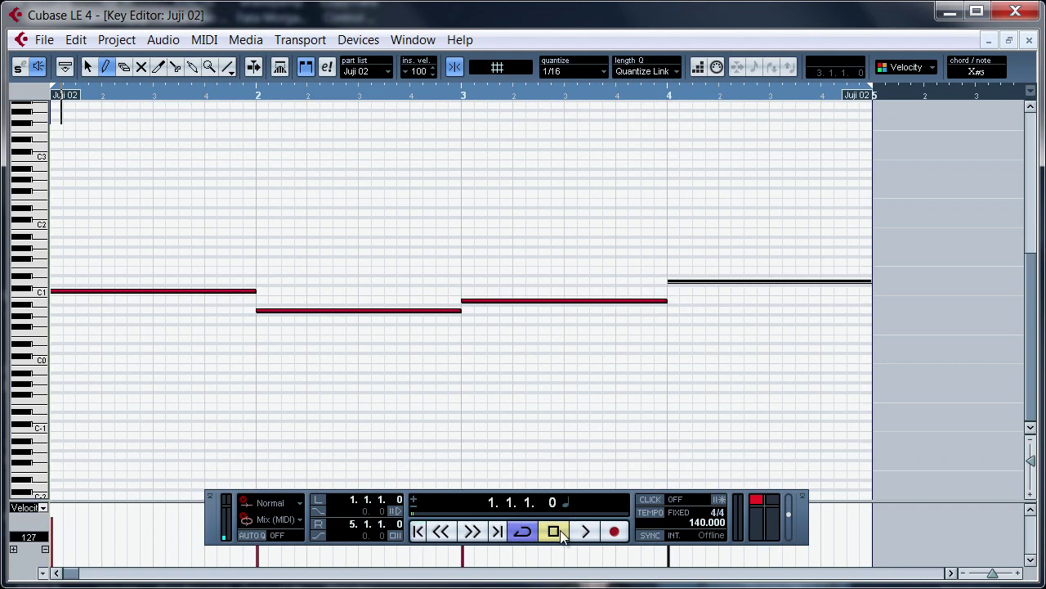
{"action": "left_click", "coordinate": [587, 531]}
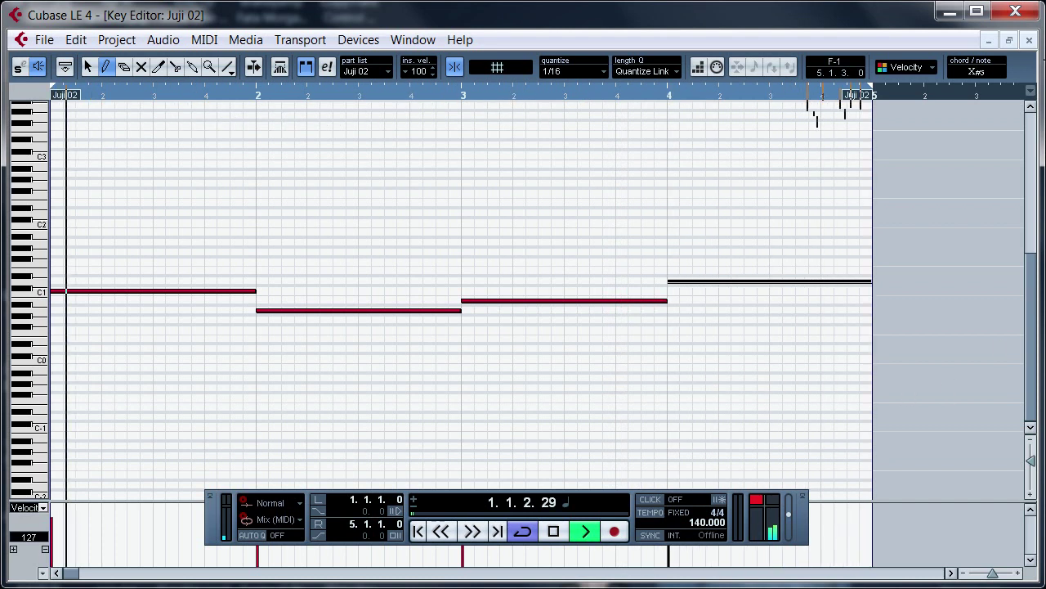
{"action": "left_click", "coordinate": [1029, 40]}
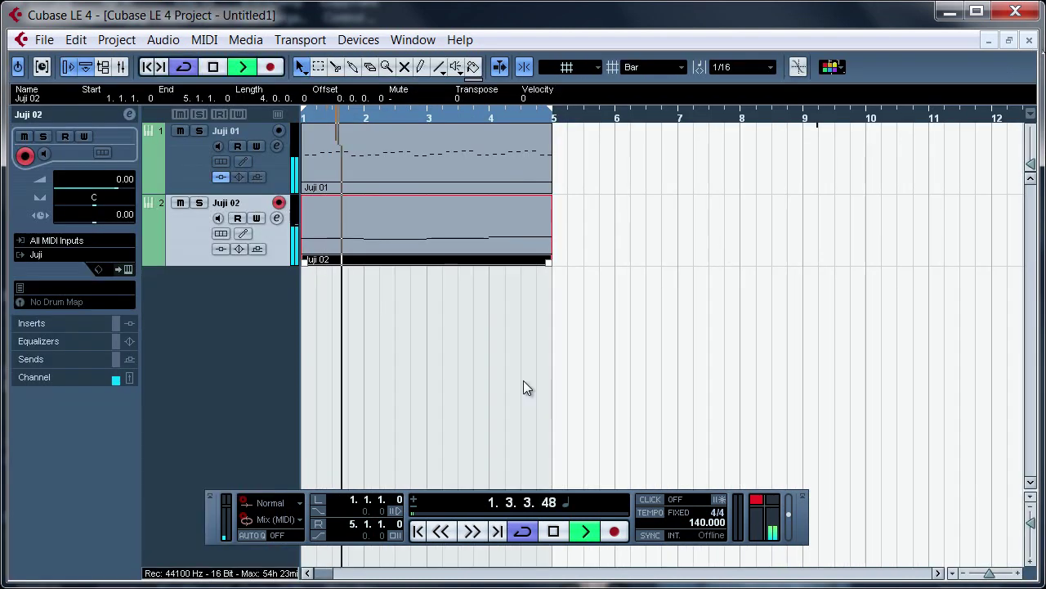
{"action": "left_click", "coordinate": [553, 531]}
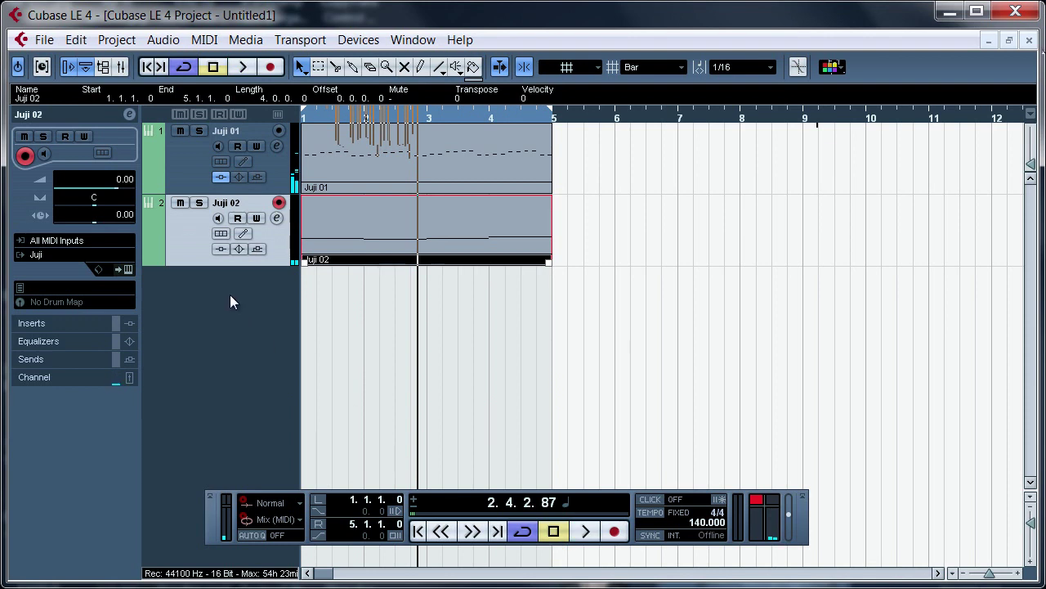
Set the Juji 01 track's PingPongDelay to a 1/8 delay with a Mix of about 9.8, and close its window.
{"action": "key", "text": "Up"}
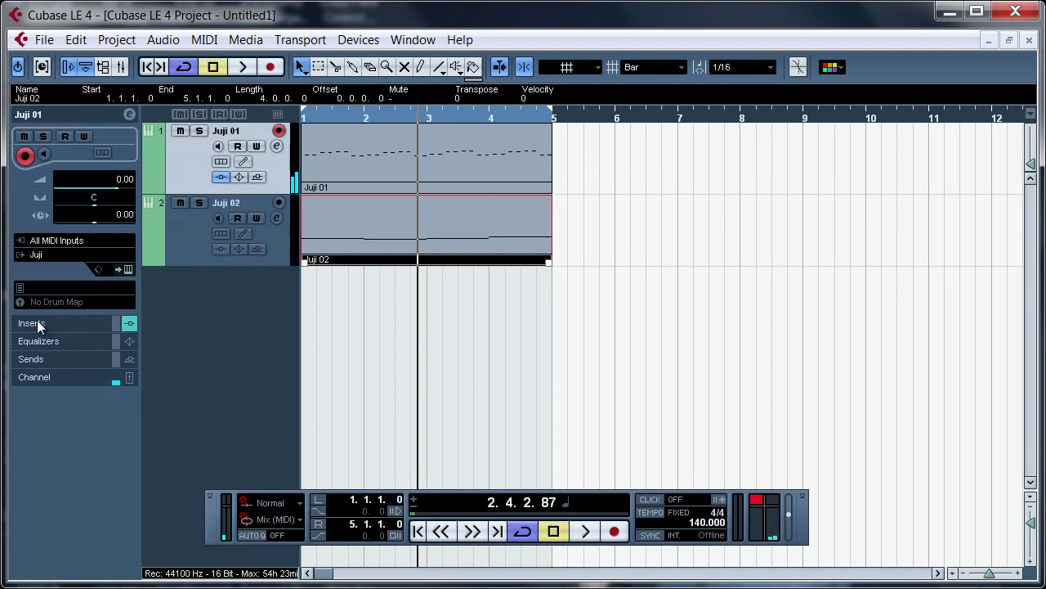
{"action": "left_click", "coordinate": [36, 321]}
{"action": "left_click", "coordinate": [48, 152]}
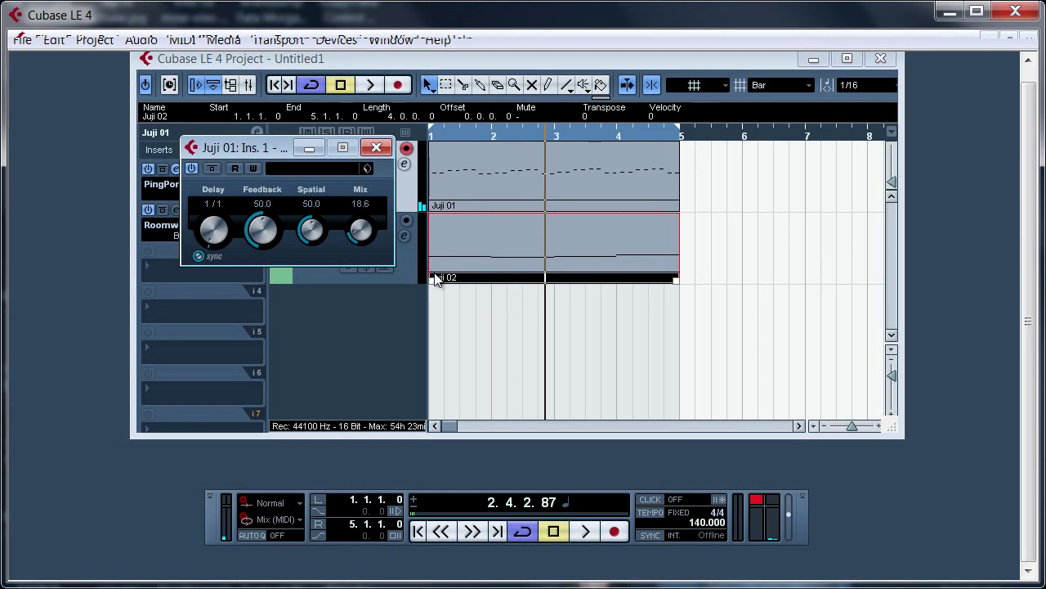
{"action": "left_click_drag", "start_coordinate": [361, 237], "coordinate": [361, 232]}
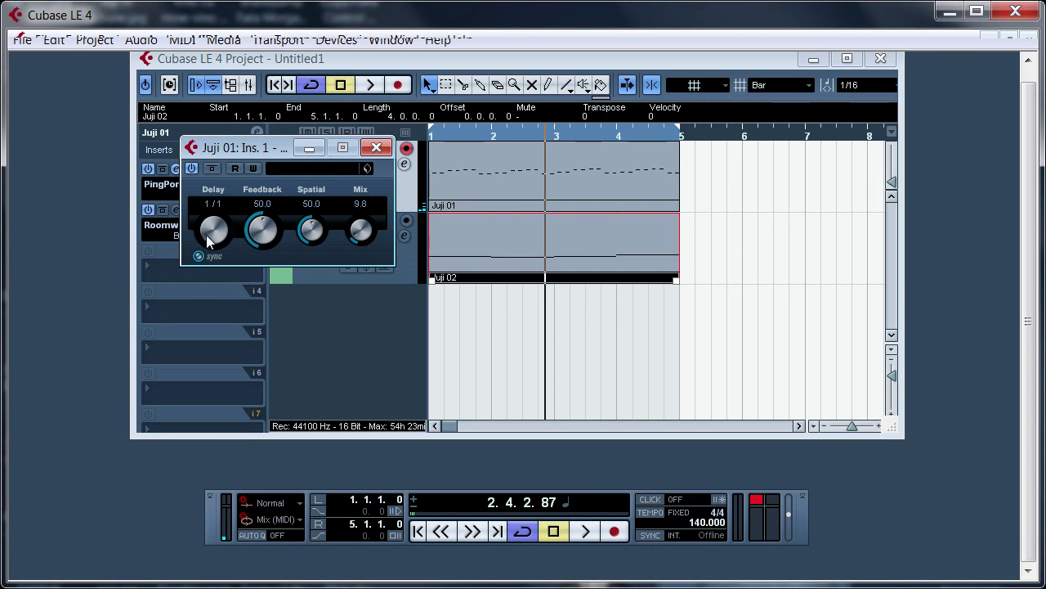
{"action": "left_click_drag", "start_coordinate": [208, 229], "coordinate": [206, 230]}
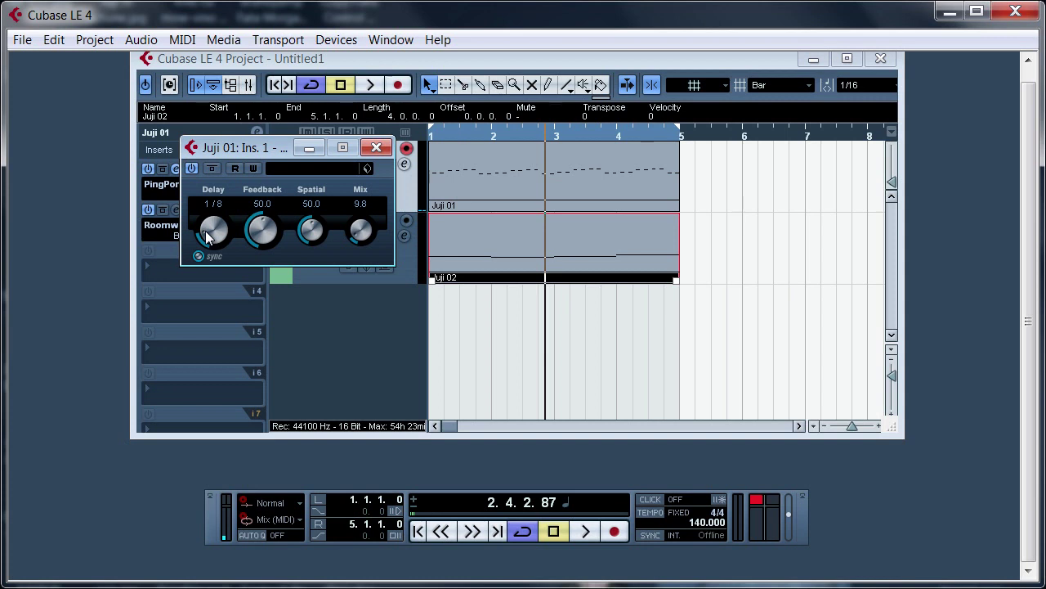
{"action": "left_click_drag", "start_coordinate": [258, 204], "coordinate": [356, 235]}
{"action": "left_click", "coordinate": [376, 147]}
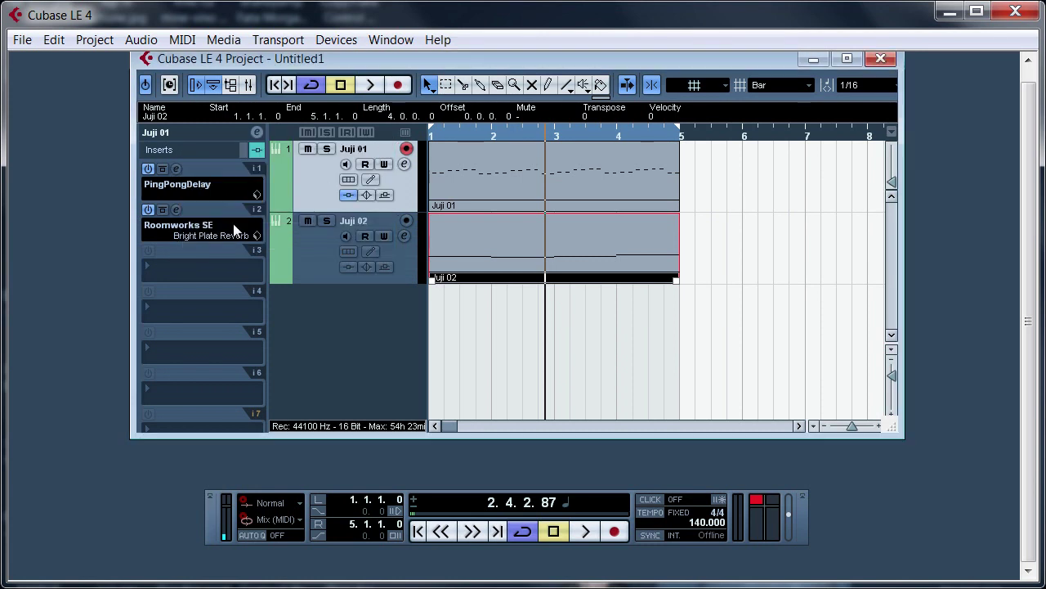
Move the transport panel clear of Juji 01's Roomworks SE window, adjust the reverb's knobs, and close the effect.
{"action": "left_click", "coordinate": [176, 209]}
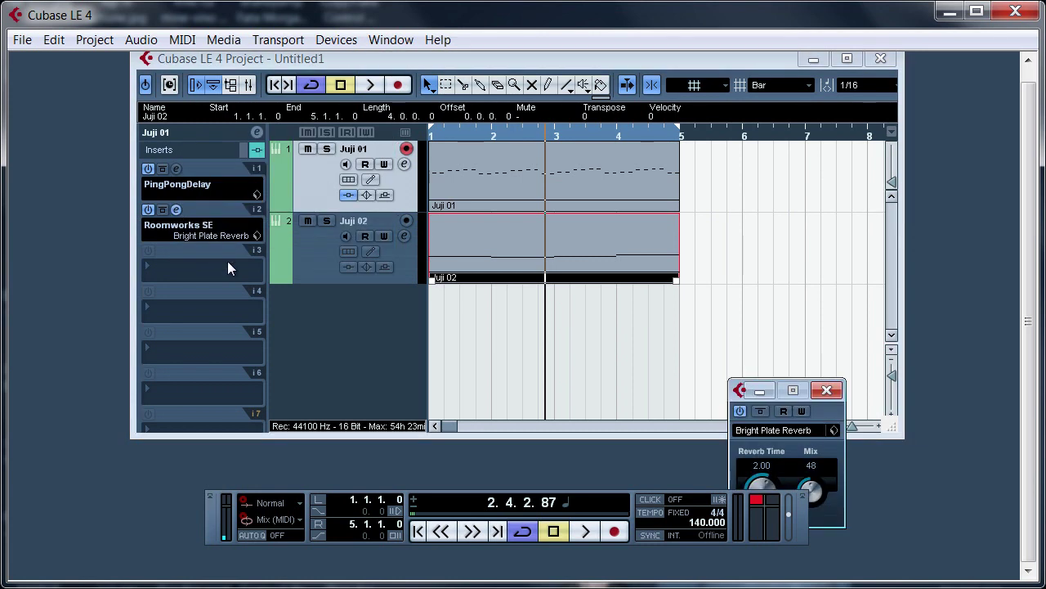
{"action": "left_click", "coordinate": [739, 392]}
{"action": "left_click", "coordinate": [599, 336]}
{"action": "left_click_drag", "start_coordinate": [743, 494], "coordinate": [810, 483]}
{"action": "left_click", "coordinate": [826, 390]}
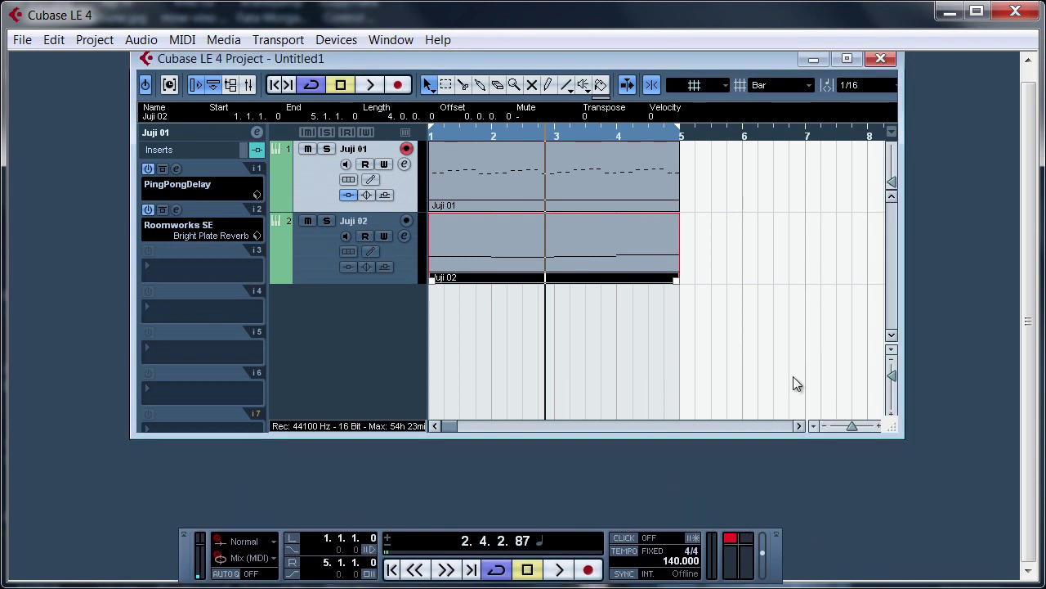
Return to the project start in the maximized project window and move the transport panel up below the tracks.
{"action": "double_click", "coordinate": [526, 63]}
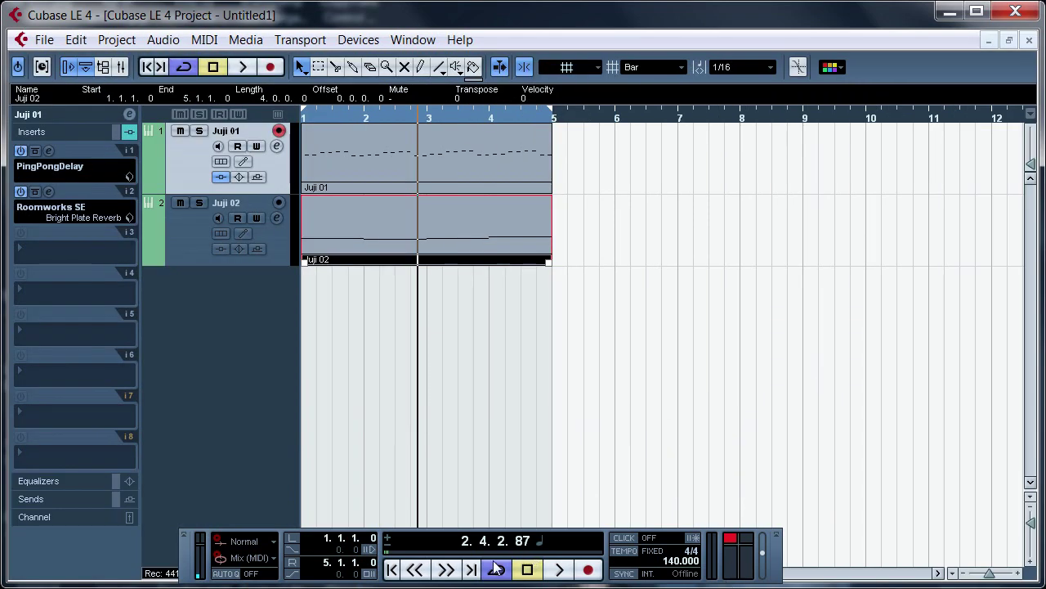
{"action": "left_click", "coordinate": [391, 570]}
{"action": "left_click_drag", "start_coordinate": [384, 536], "coordinate": [439, 472]}
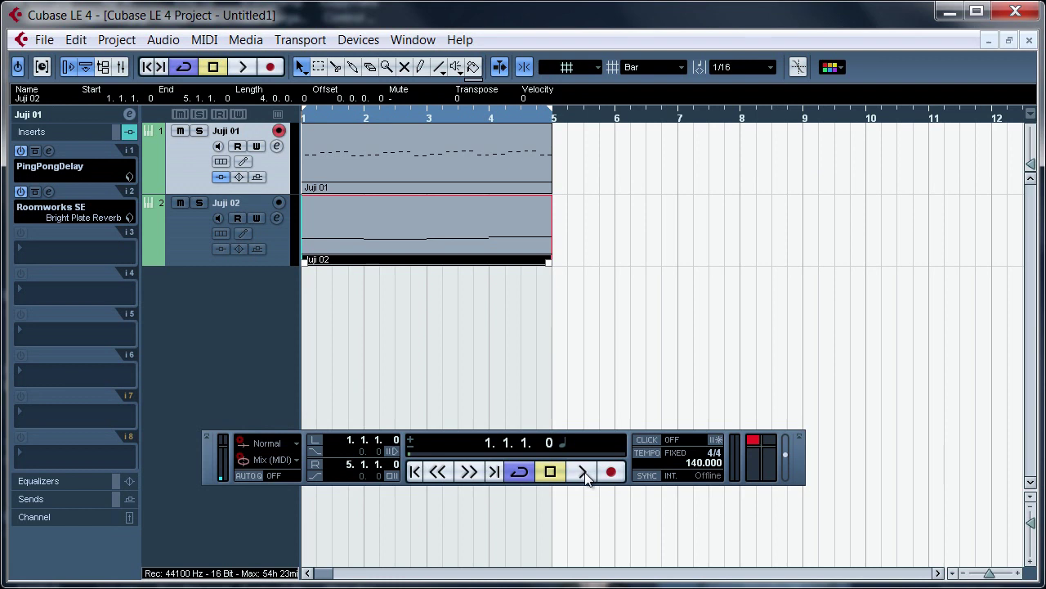